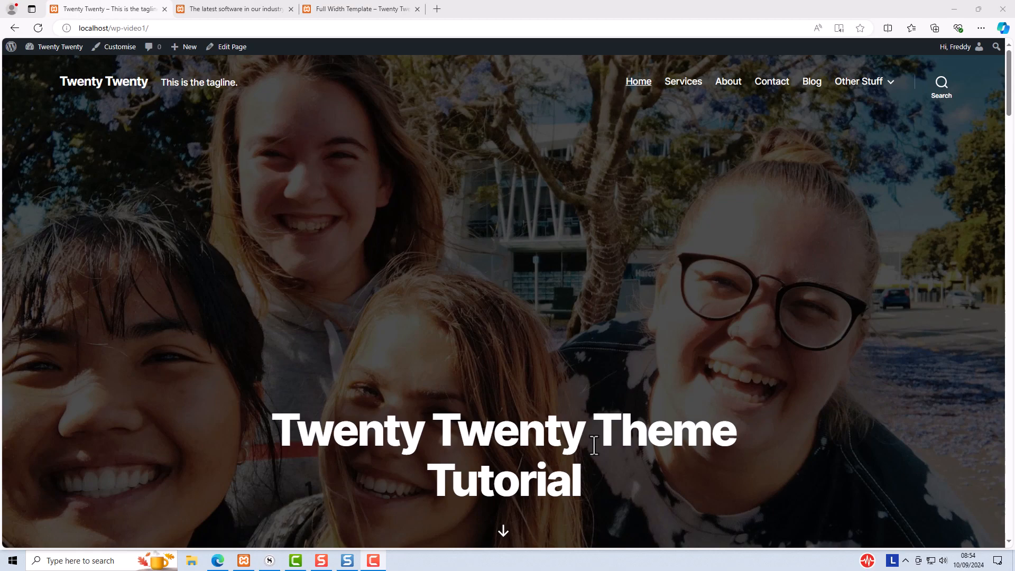
# Review the cover-template home page, the blog post and the Full Width Template page across the open tabs
pyautogui.scroll(-4, 610, 391)
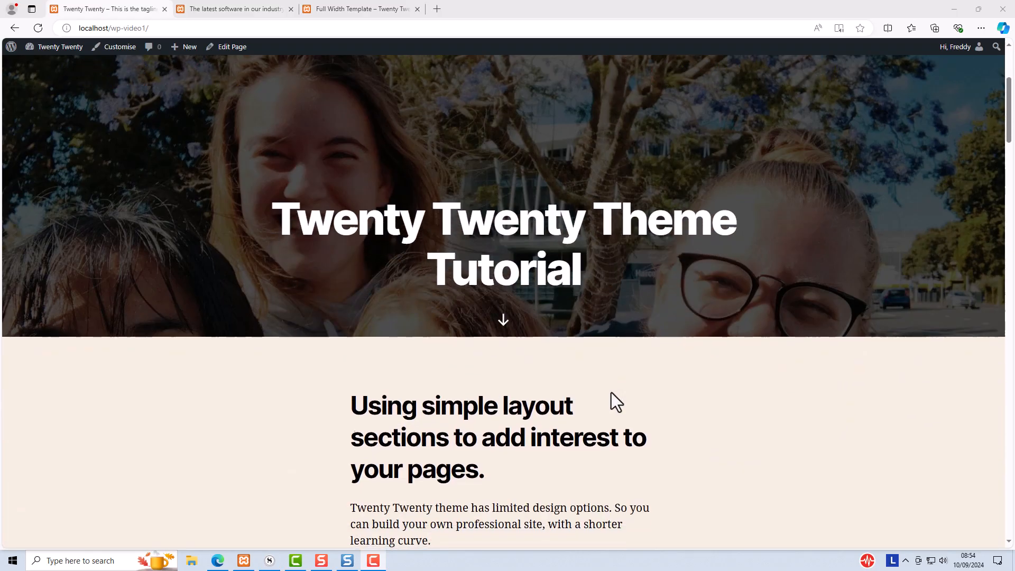
pyautogui.scroll(-3, 611, 392)
pyautogui.scroll(7, 610, 392)
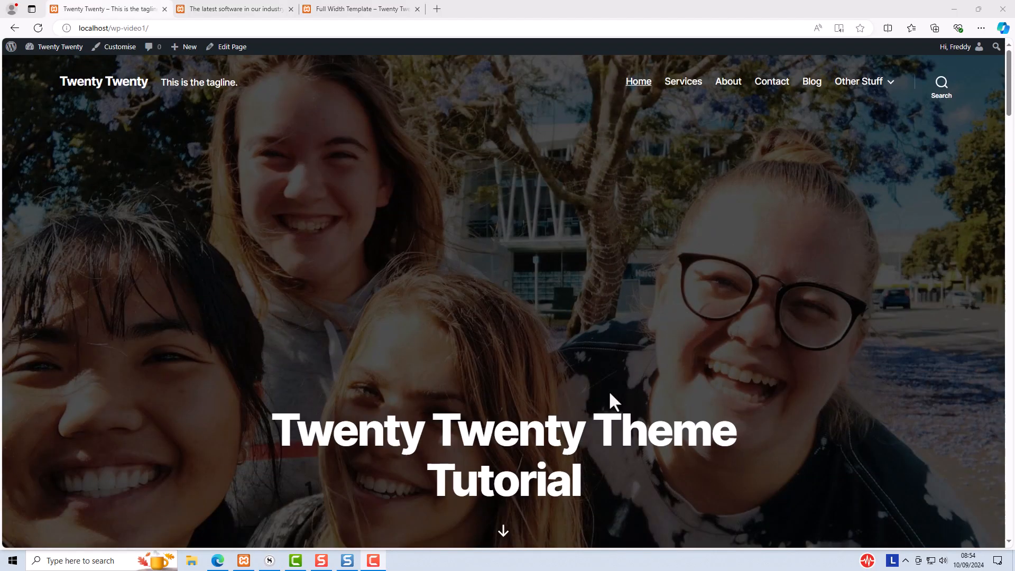
pyautogui.click(223, 9)
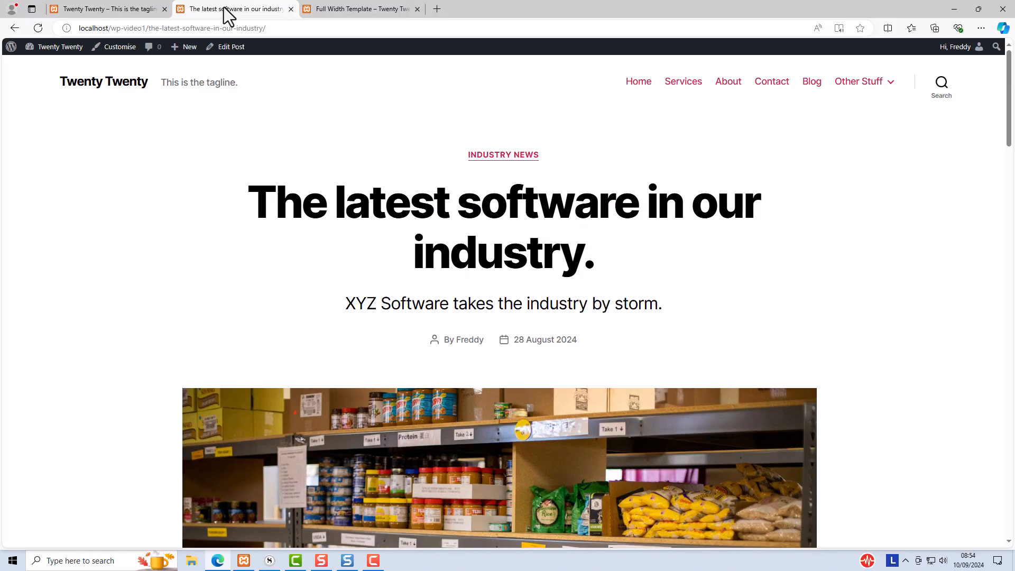
pyautogui.moveTo(1009, 80)
pyautogui.mouseDown()
pyautogui.moveTo(1009, 171)
pyautogui.moveTo(1000, 68)
pyautogui.mouseUp()
pyautogui.click(328, 9)
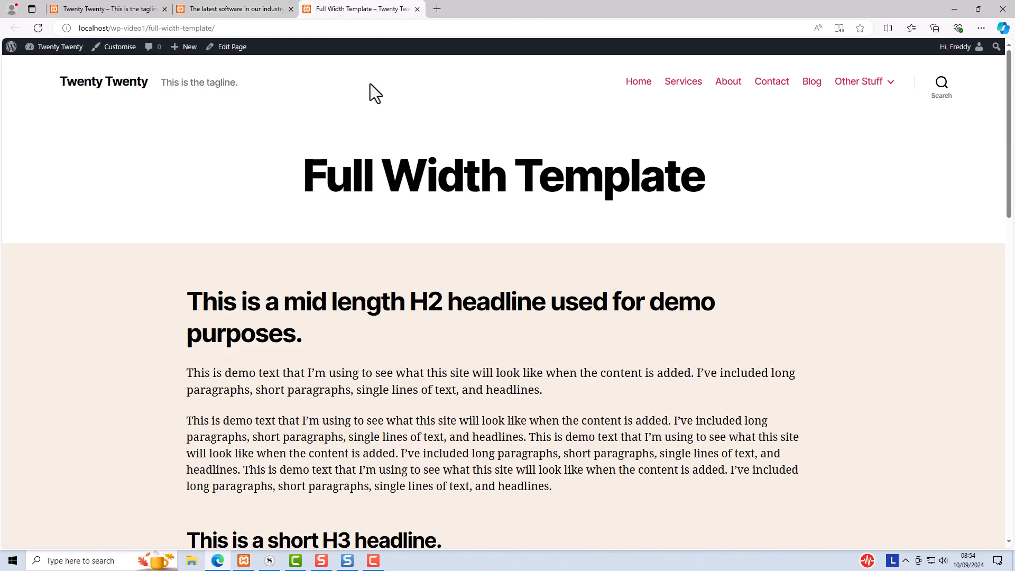
pyautogui.moveTo(1009, 119); pyautogui.dragTo(1009, 174)
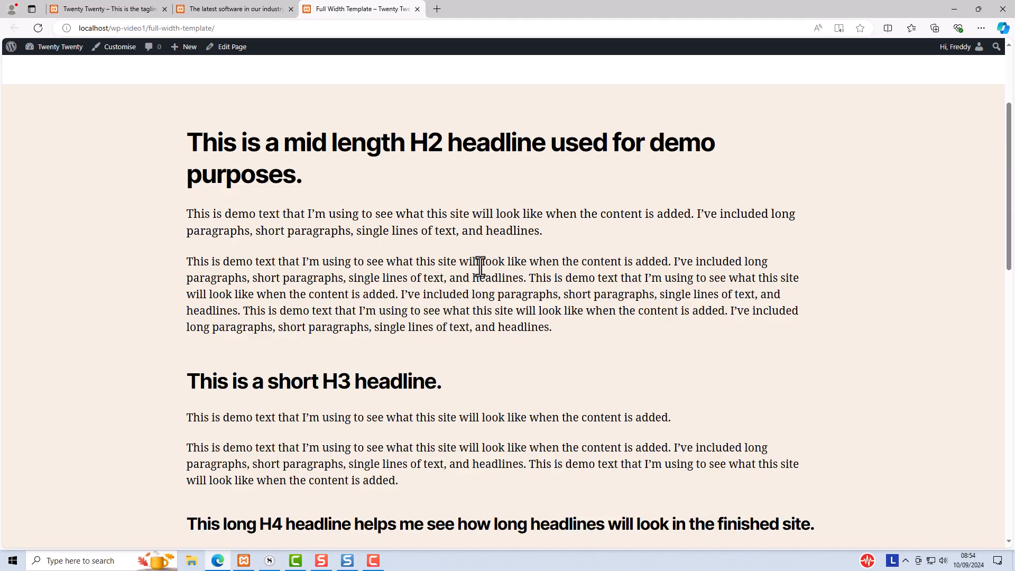
pyautogui.click(224, 10)
pyautogui.scroll(-9, 477, 248)
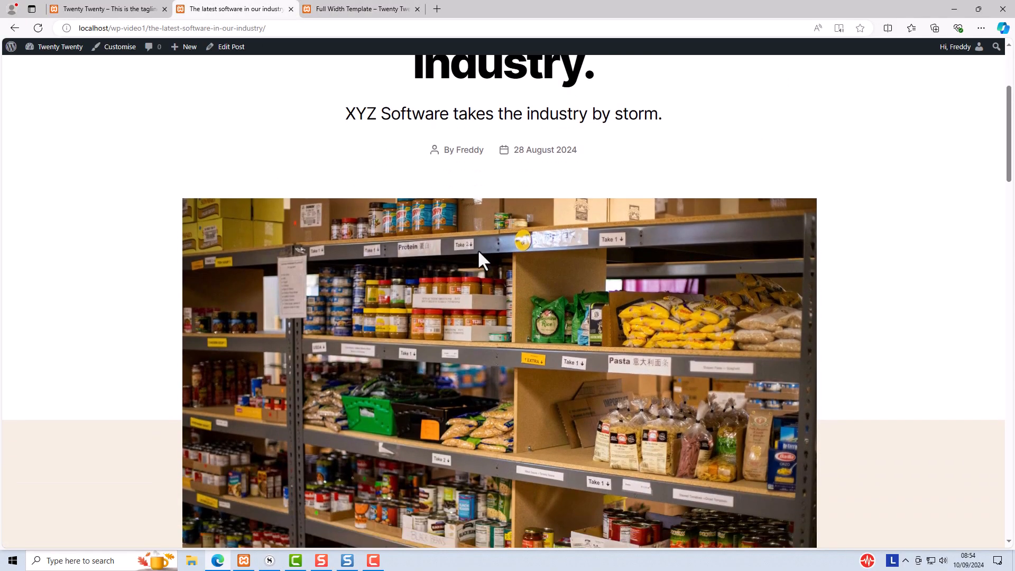
pyautogui.scroll(-1, 478, 251)
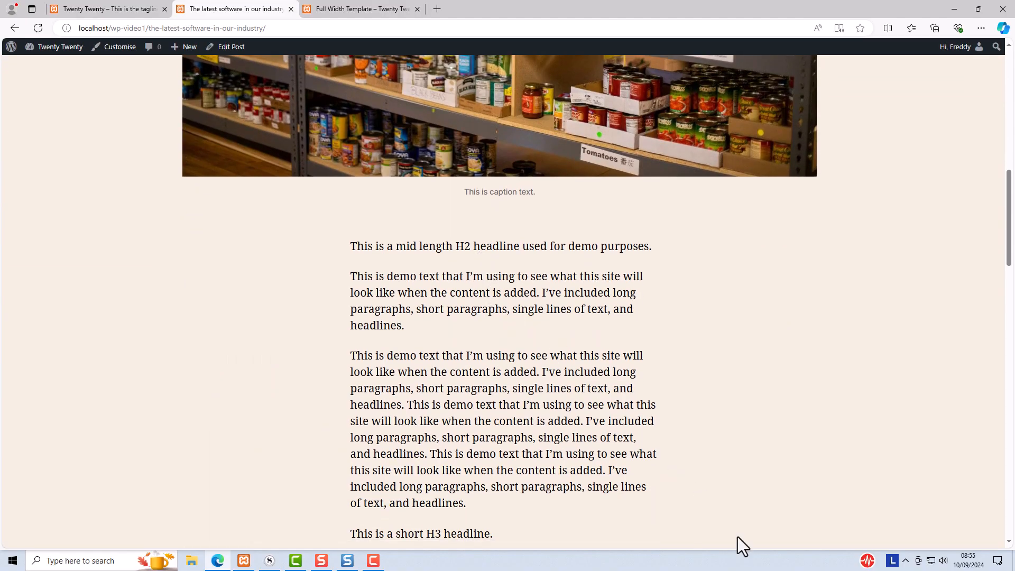
pyautogui.scroll(6, 734, 471)
pyautogui.scroll(6, 736, 465)
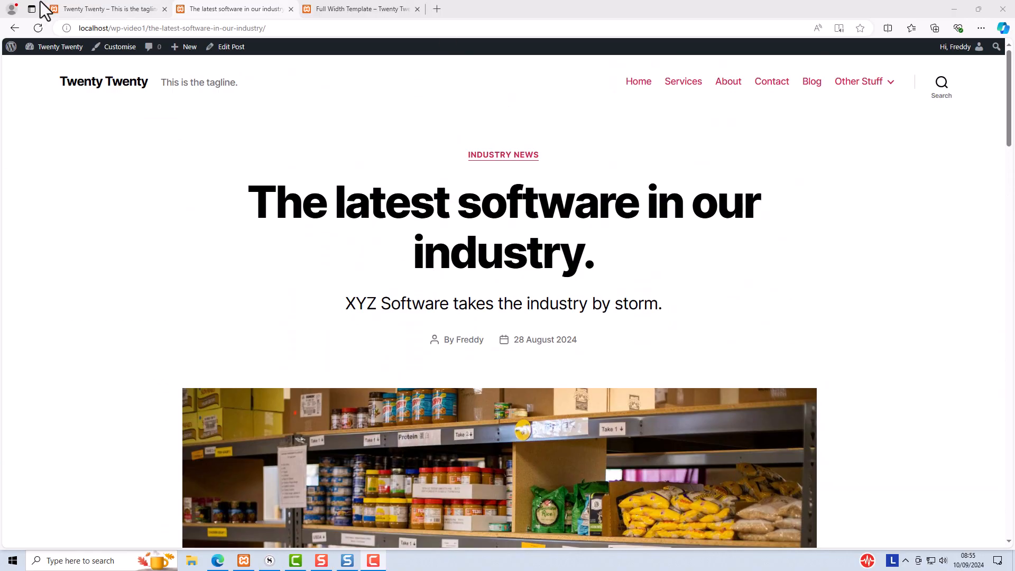
# Inspect the Full Width Template page's Template setting in the editor, opening its list of template choices
pyautogui.click(94, 16)
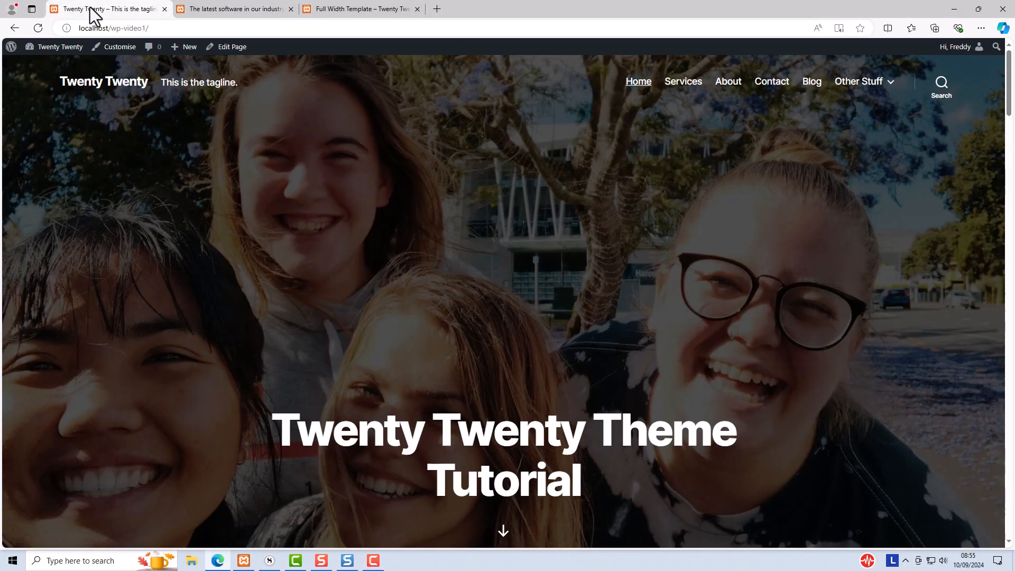
pyautogui.click(217, 16)
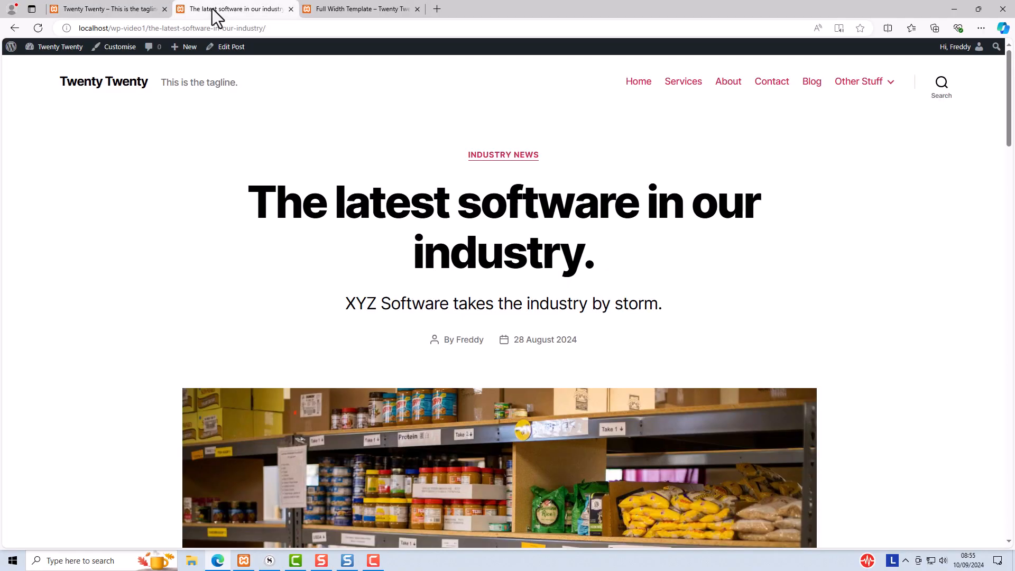
pyautogui.click(333, 14)
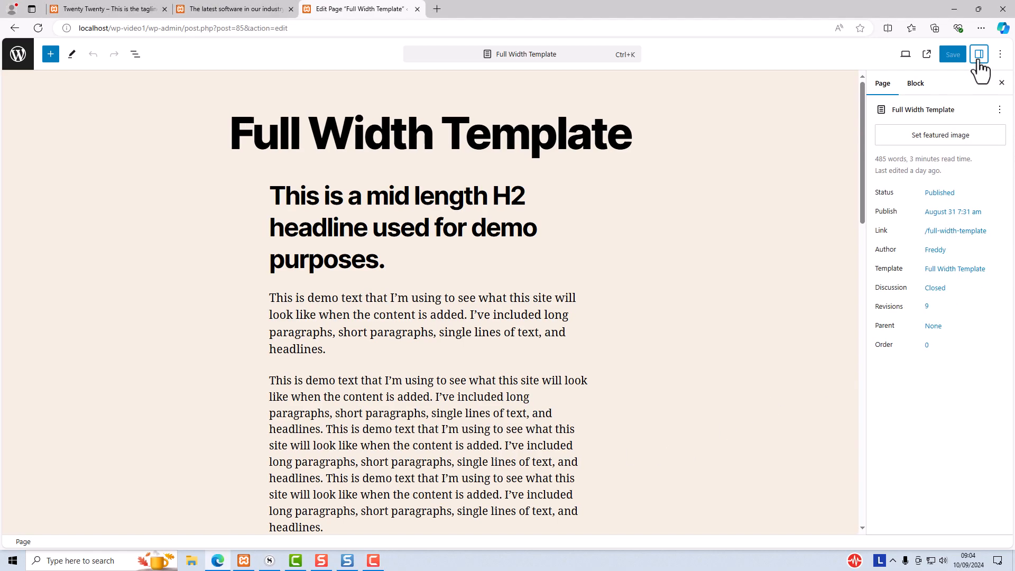
pyautogui.click(978, 58)
pyautogui.click(978, 59)
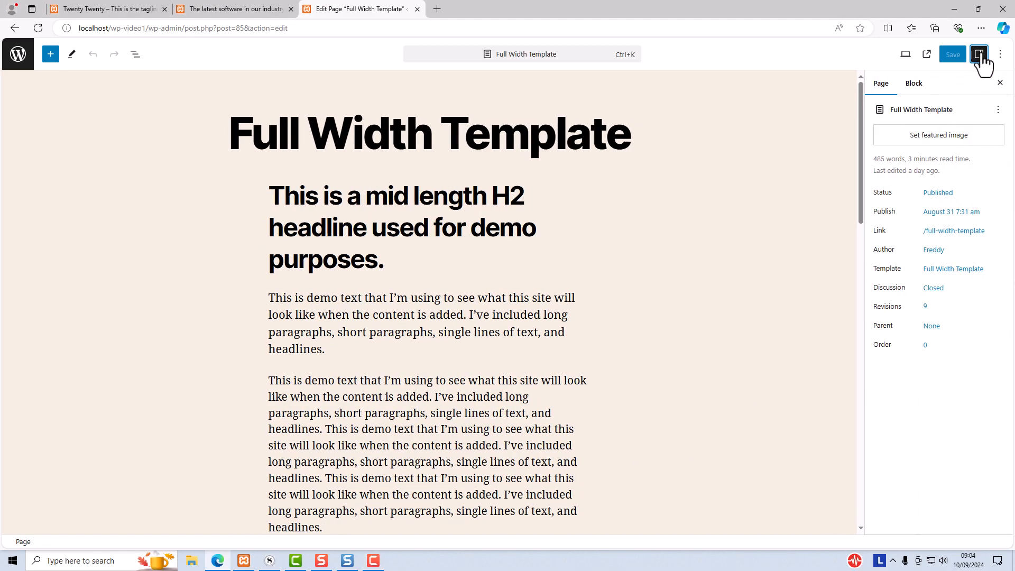
pyautogui.click(911, 87)
pyautogui.click(891, 89)
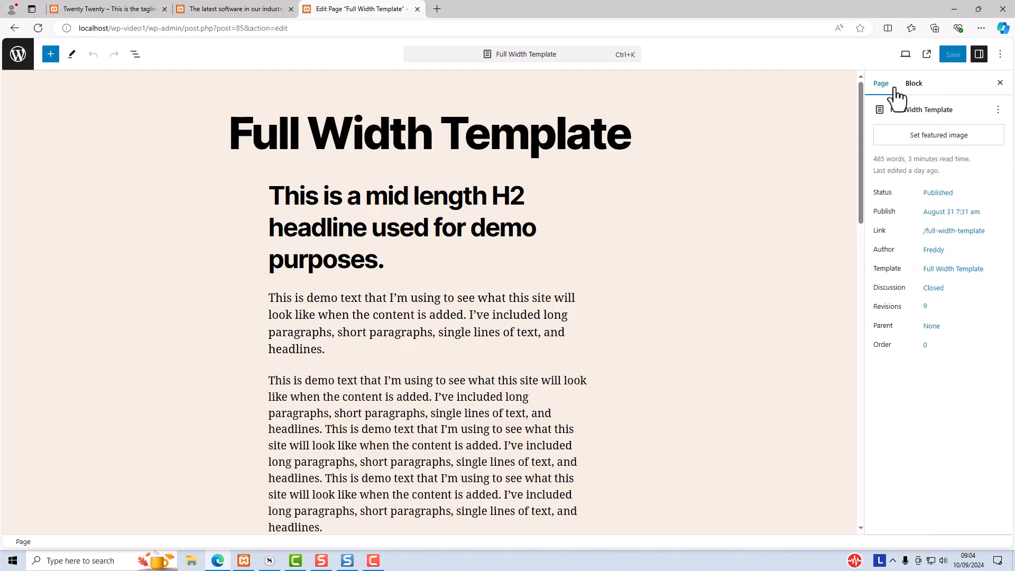
pyautogui.click(946, 270)
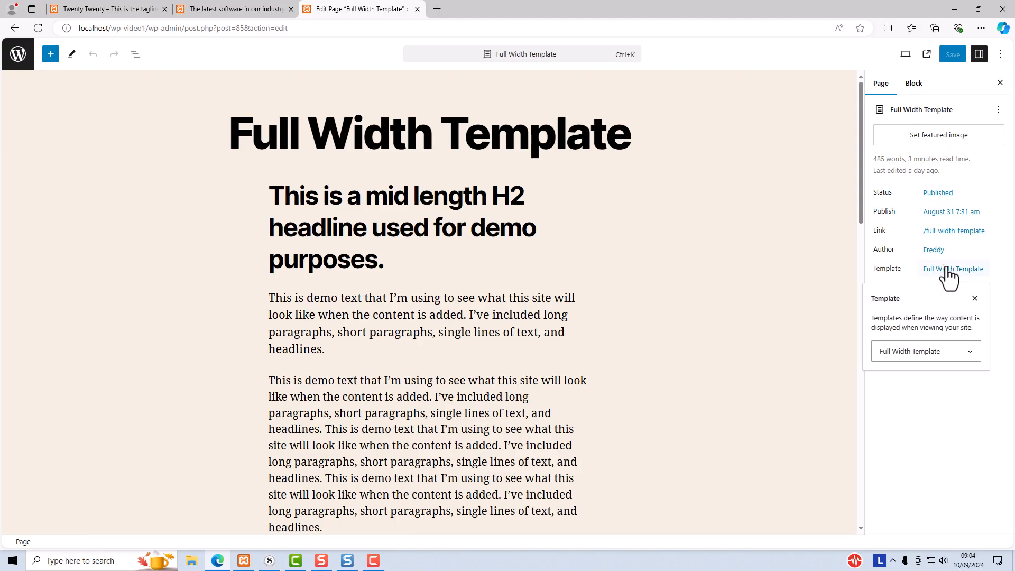
pyautogui.click(909, 355)
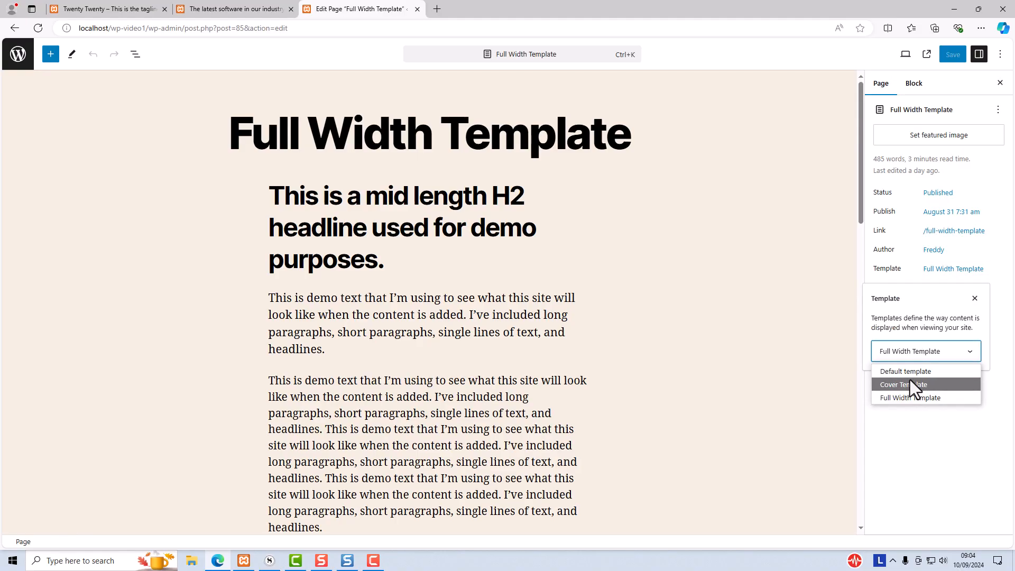
pyautogui.click(904, 422)
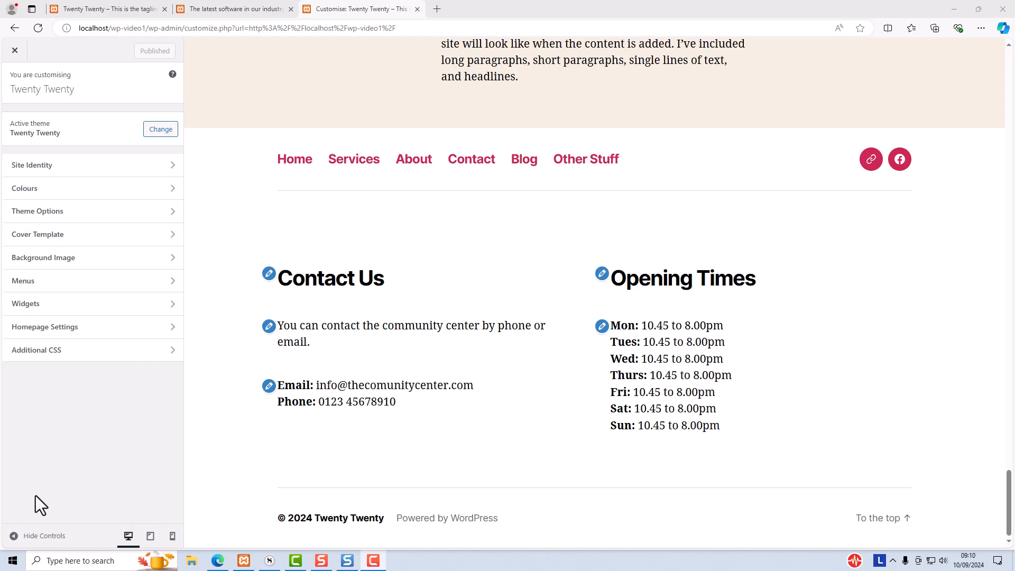
# Move the Main Menu from the Desktop Horizontal Menu location to the Desktop Expanded Menu location
pyautogui.click(16, 302)
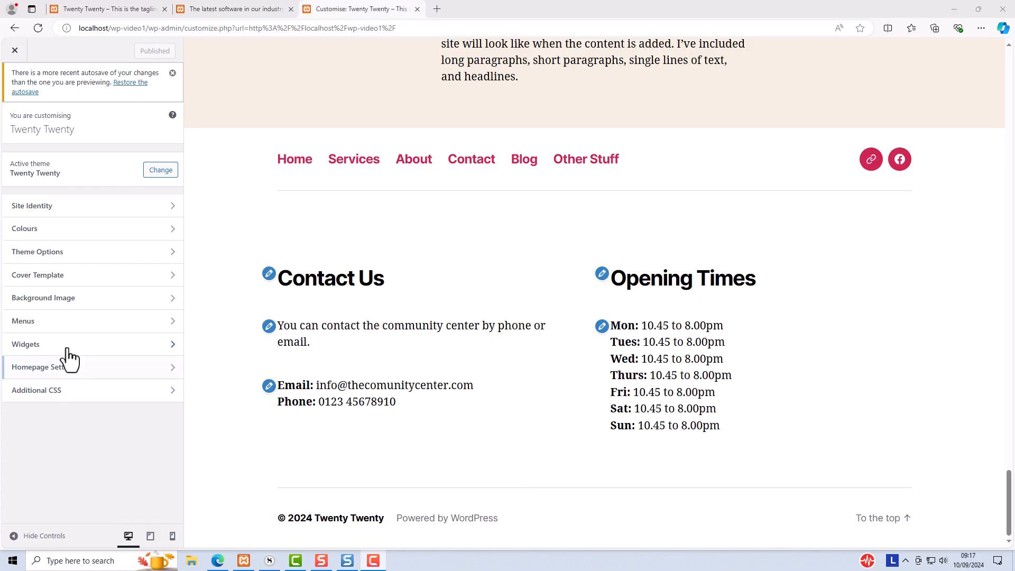
pyautogui.click(48, 324)
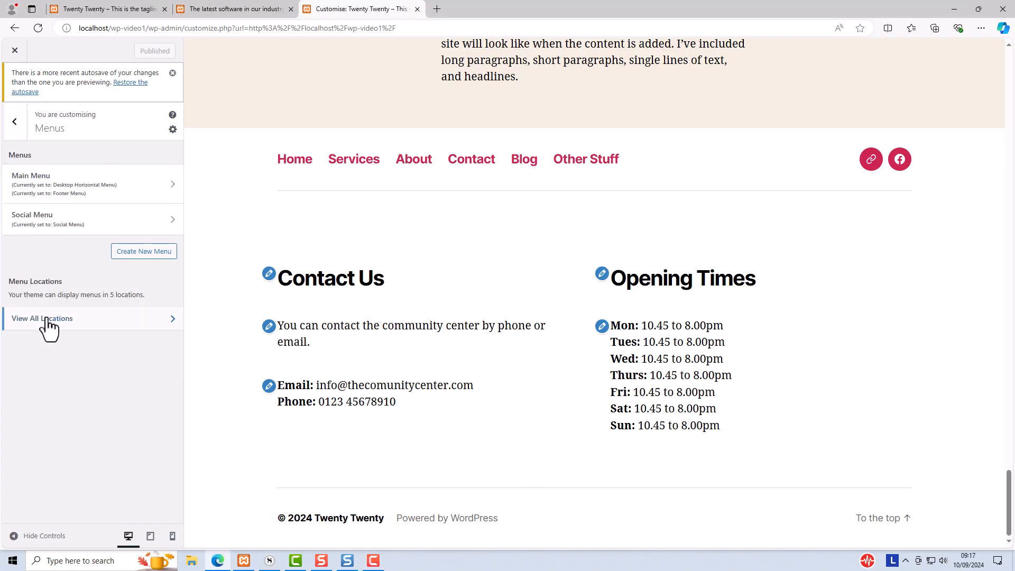
pyautogui.click(53, 185)
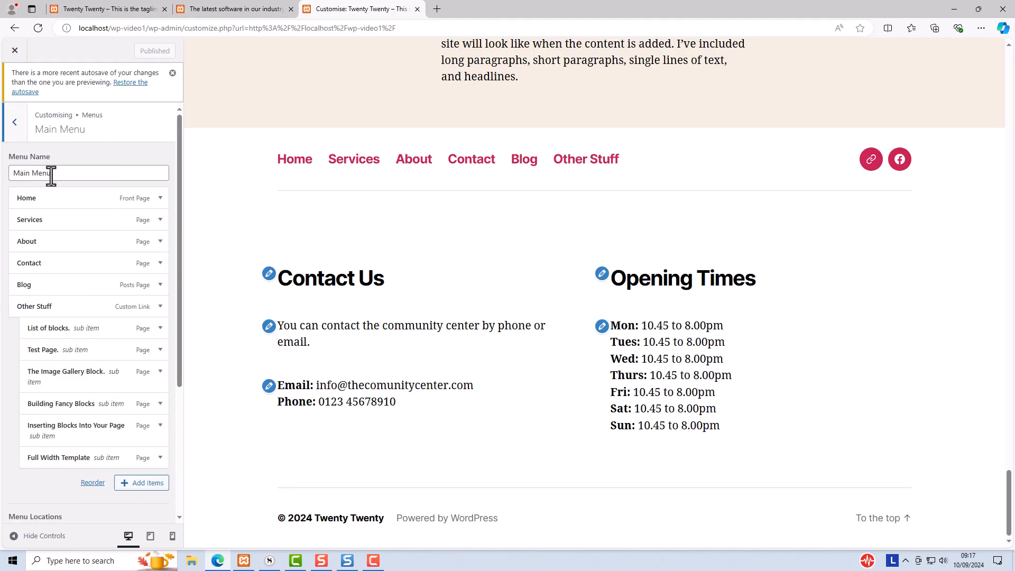
pyautogui.moveTo(179, 210); pyautogui.dragTo(163, 392)
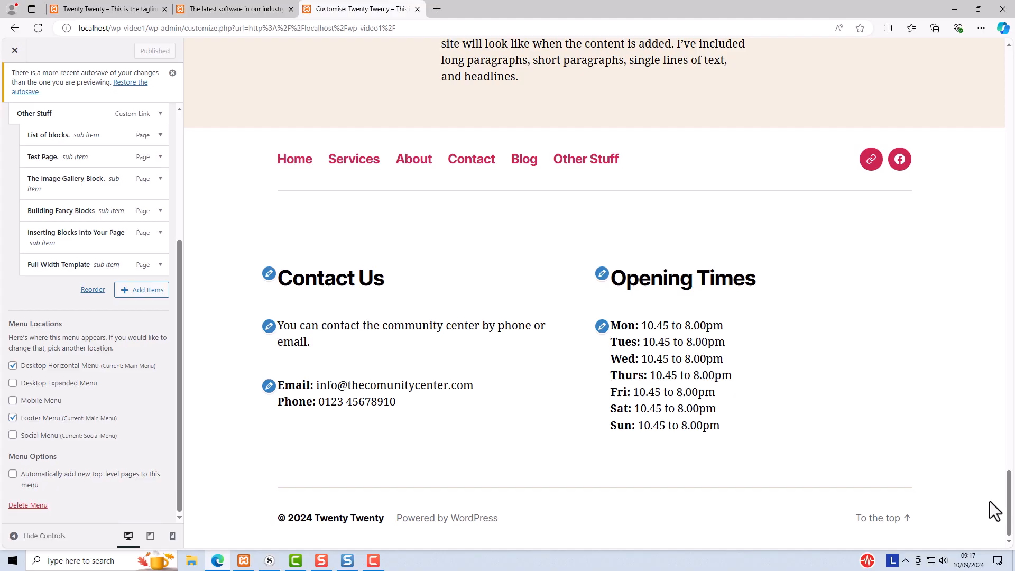
pyautogui.moveTo(1009, 504); pyautogui.dragTo(1010, 67)
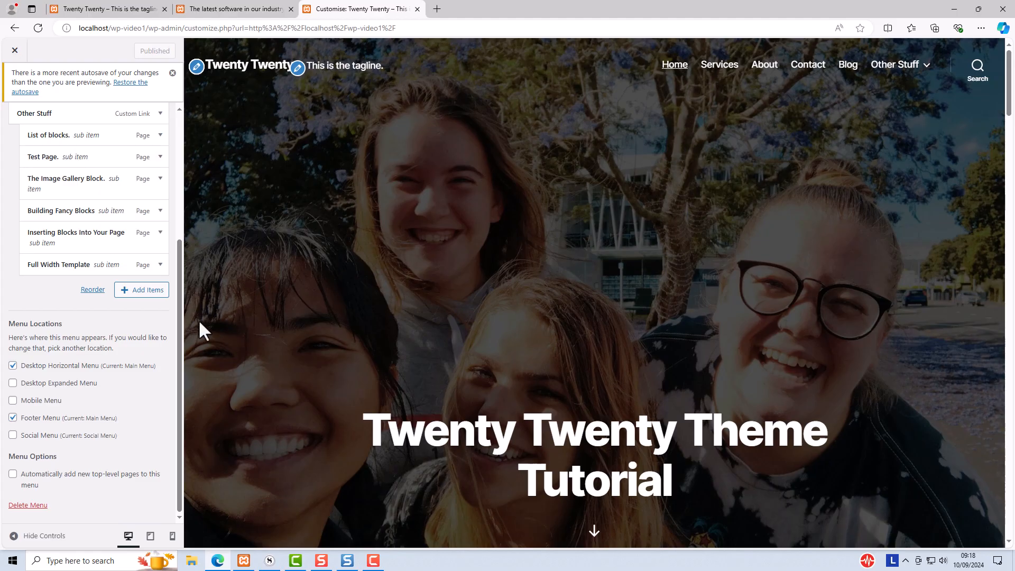
pyautogui.click(12, 384)
pyautogui.click(12, 367)
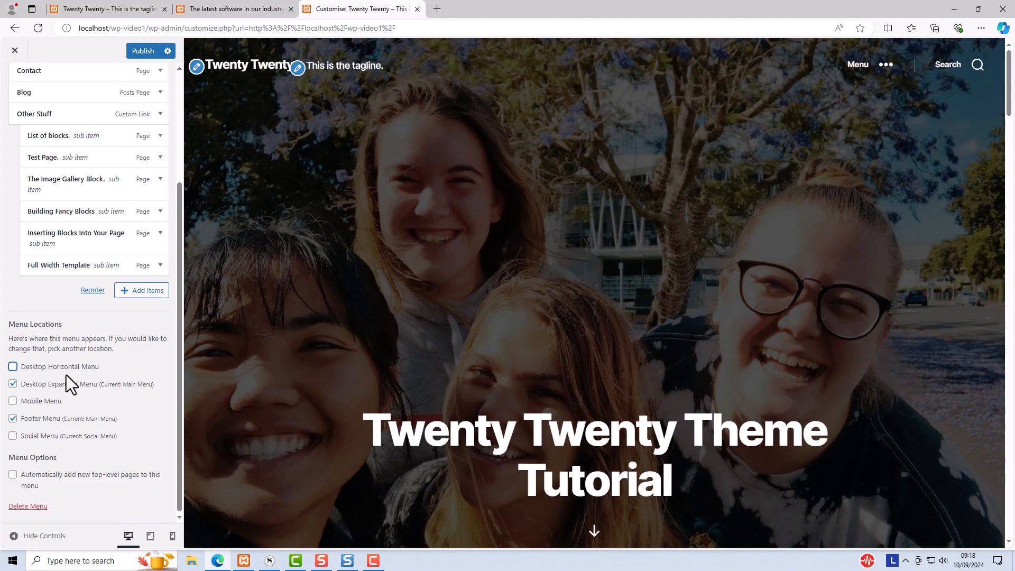
# Preview the expanded menu, opening and closing its Other Stuff submenu
pyautogui.click(880, 78)
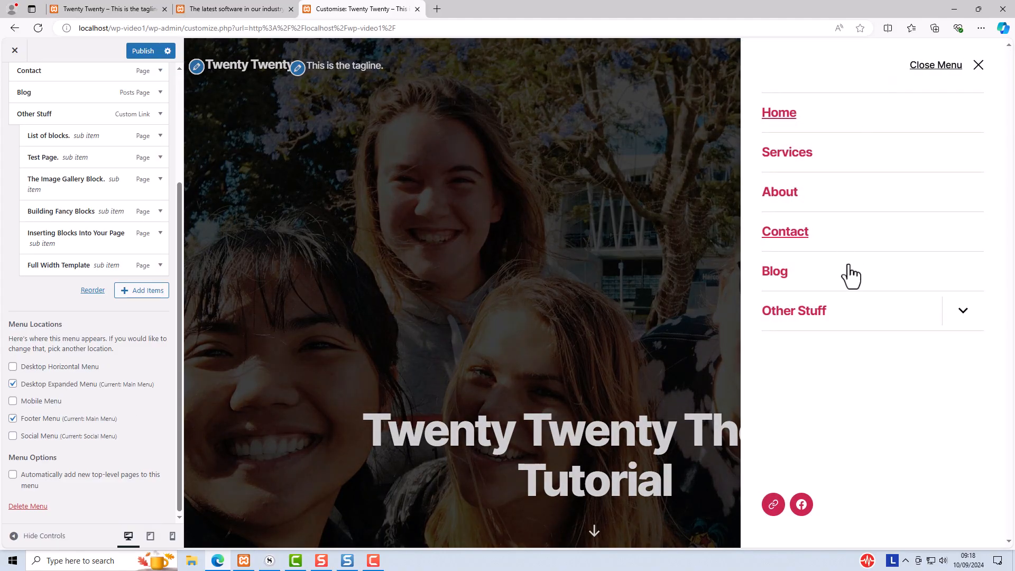
pyautogui.click(963, 314)
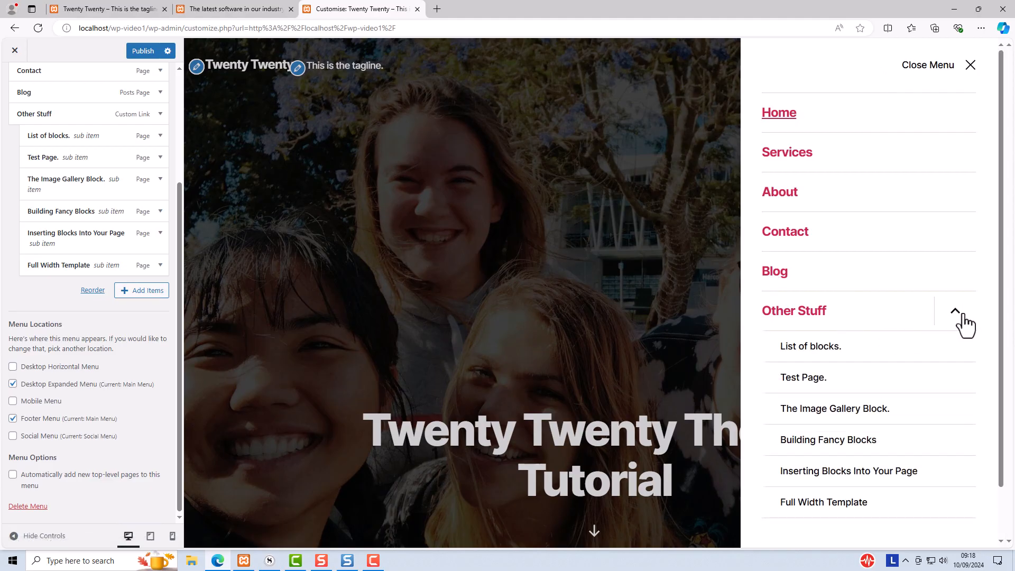
pyautogui.click(964, 322)
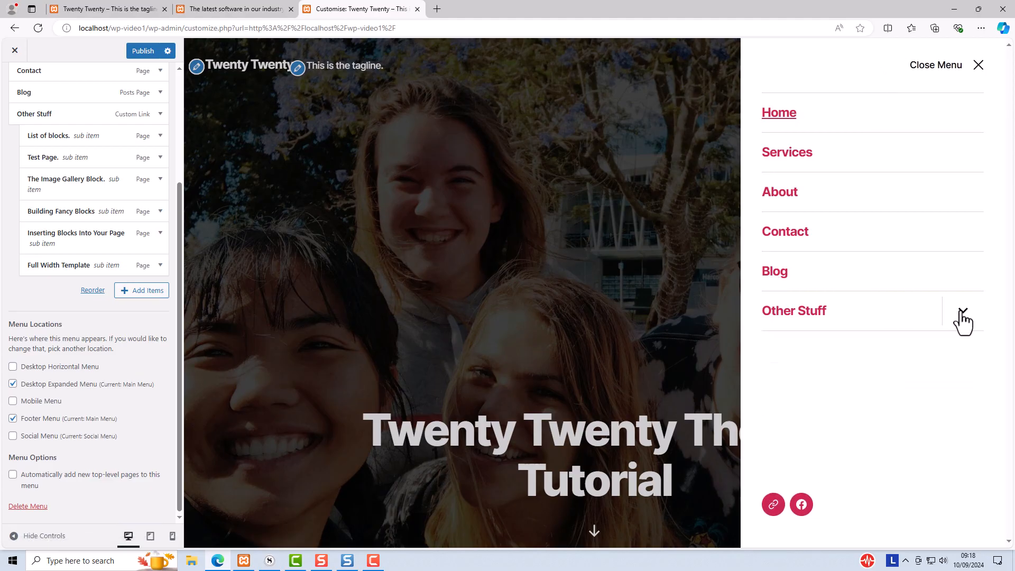
pyautogui.click(977, 68)
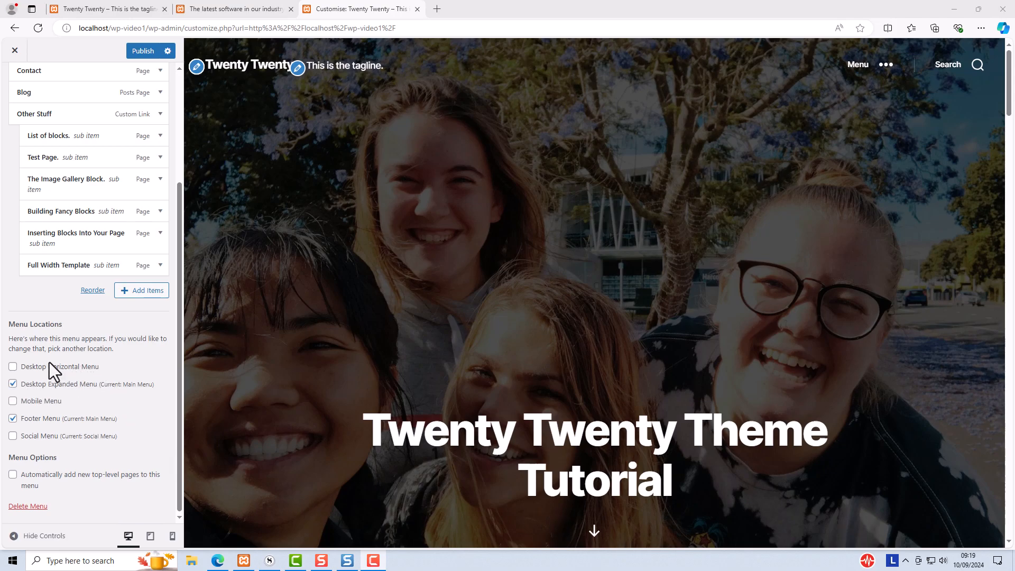
# Reassign the Main Menu to Desktop Horizontal Menu and clear the Desktop Expanded Menu location
pyautogui.click(13, 366)
pyautogui.click(13, 384)
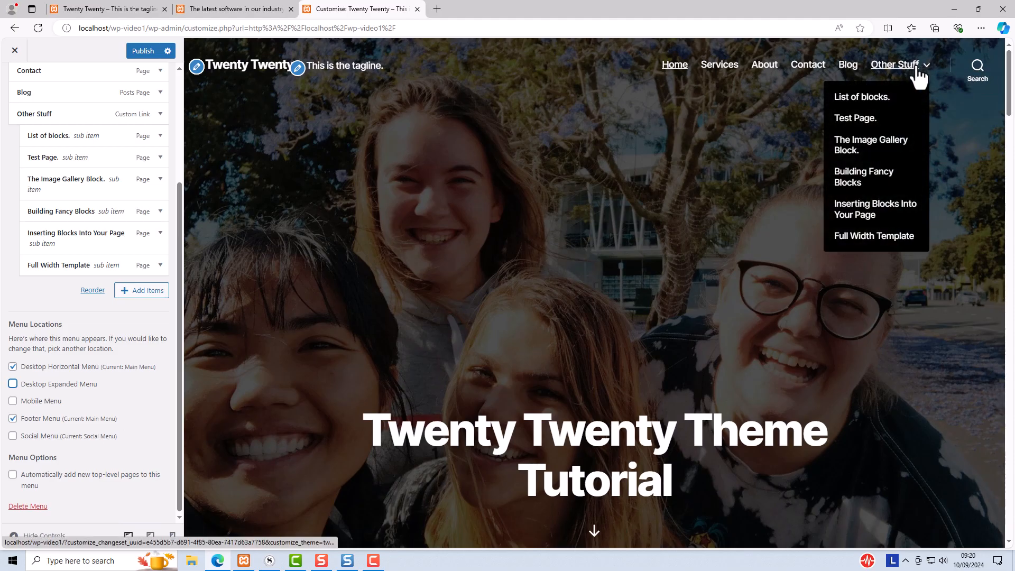
pyautogui.moveTo(1007, 82); pyautogui.dragTo(1009, 504)
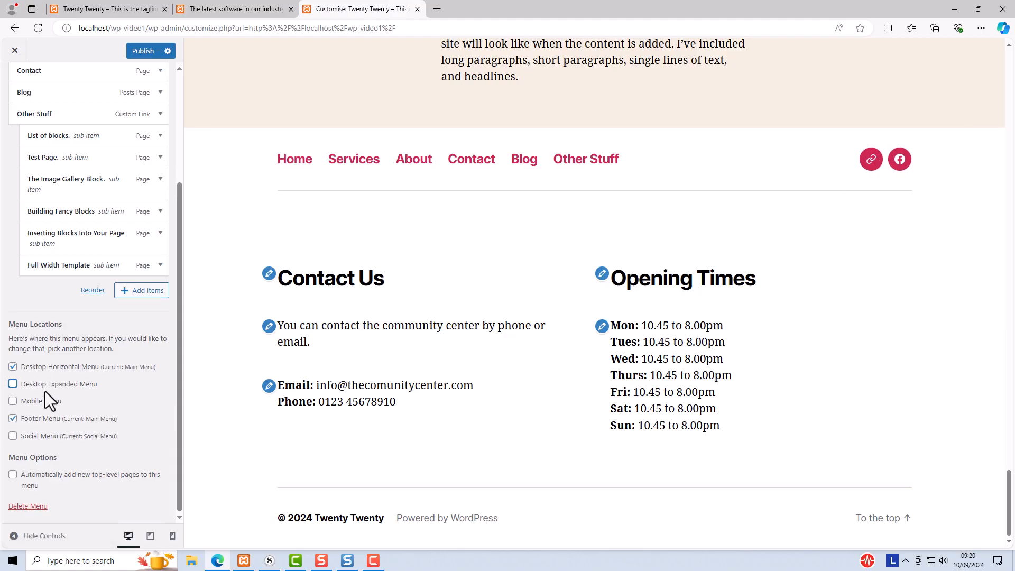
# Open the Social Menu and inspect its Twitter and Facebook custom link items
pyautogui.scroll(3, 69, 354)
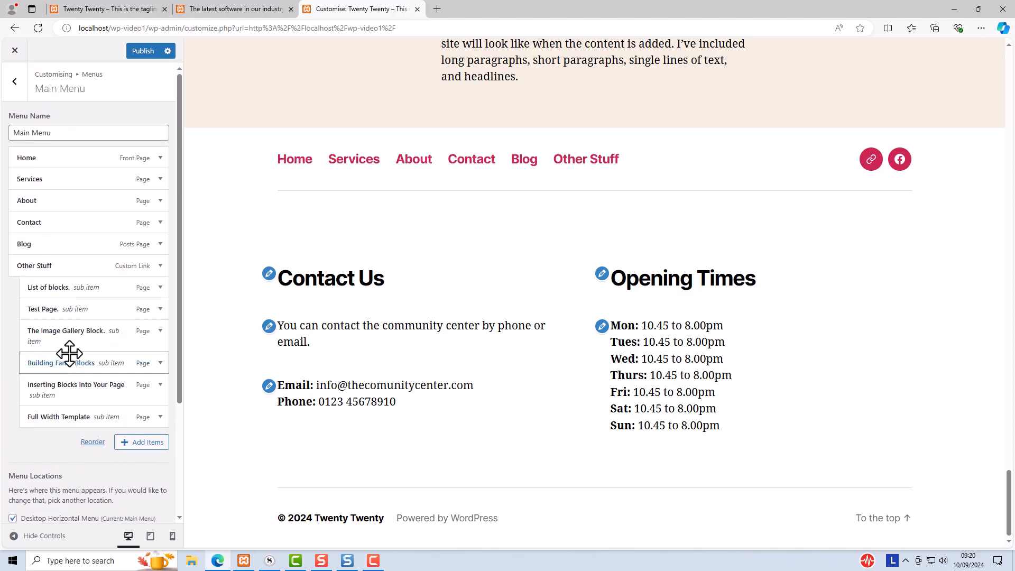
pyautogui.scroll(-3, 69, 353)
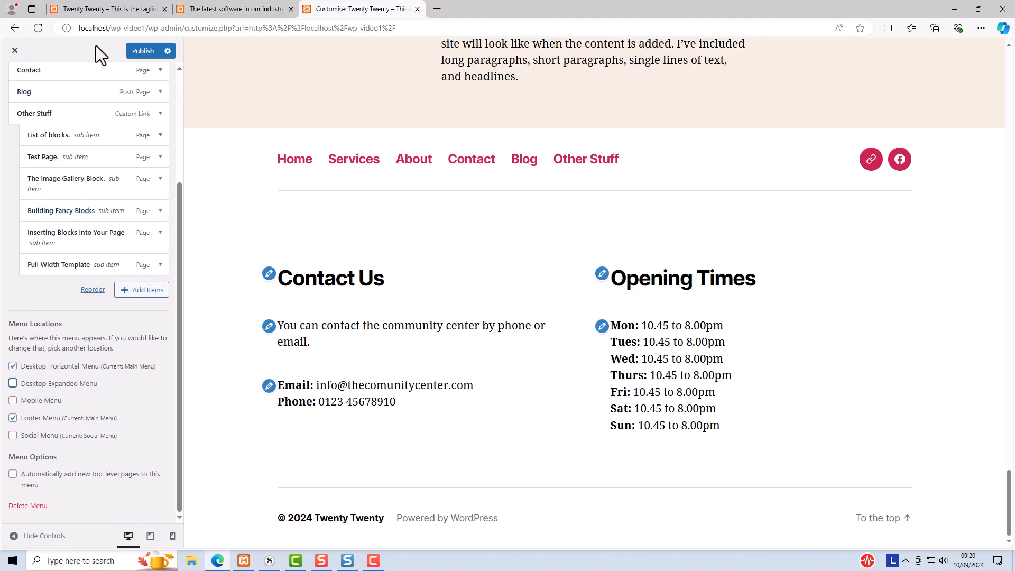
pyautogui.scroll(3, 57, 197)
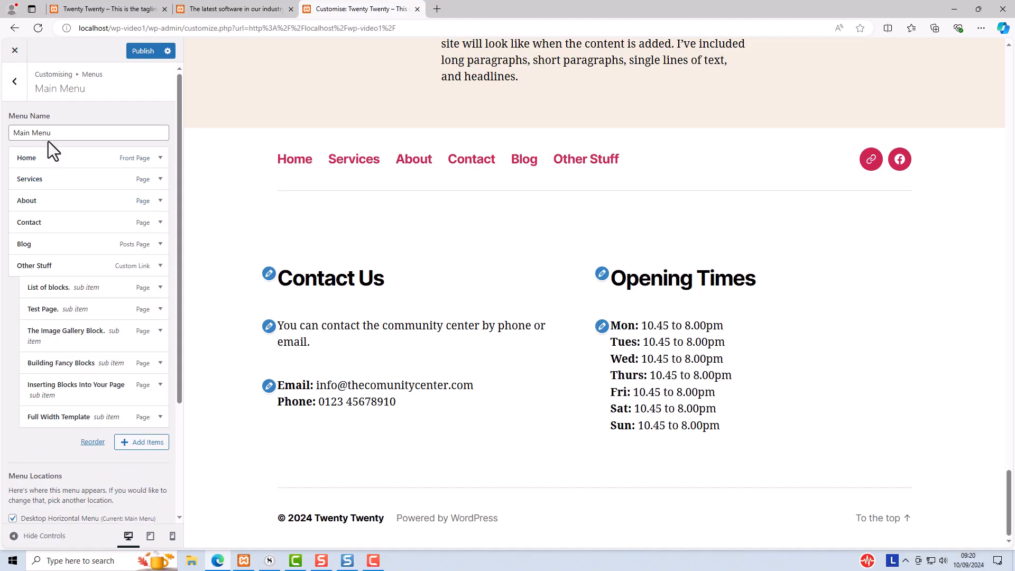
pyautogui.click(15, 85)
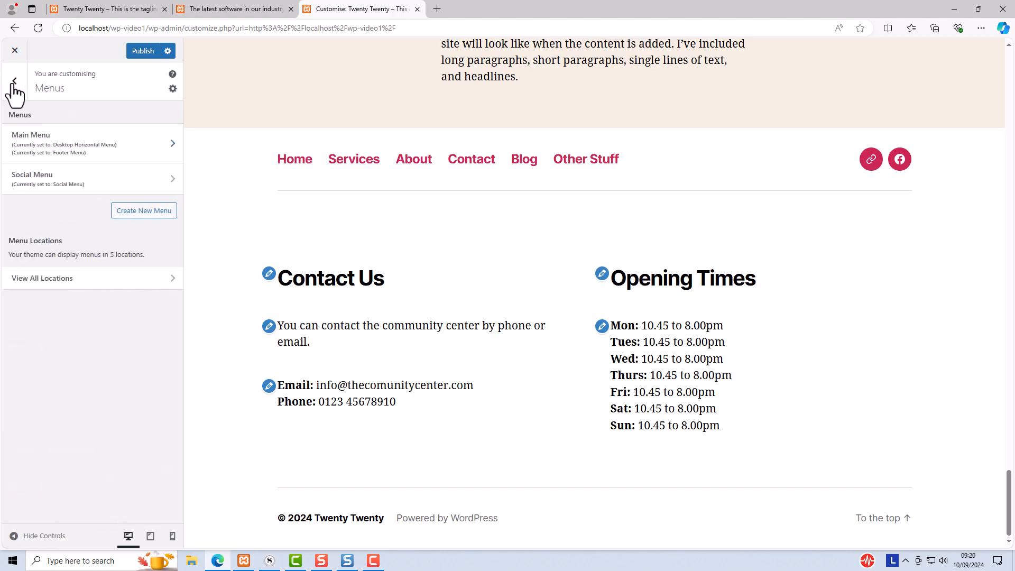
pyautogui.click(43, 183)
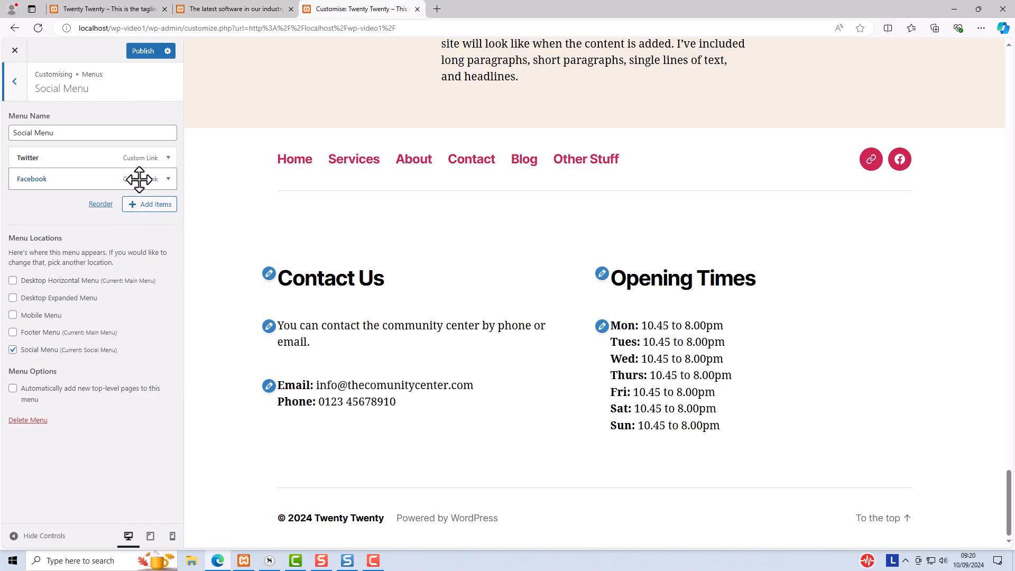
pyautogui.click(154, 157)
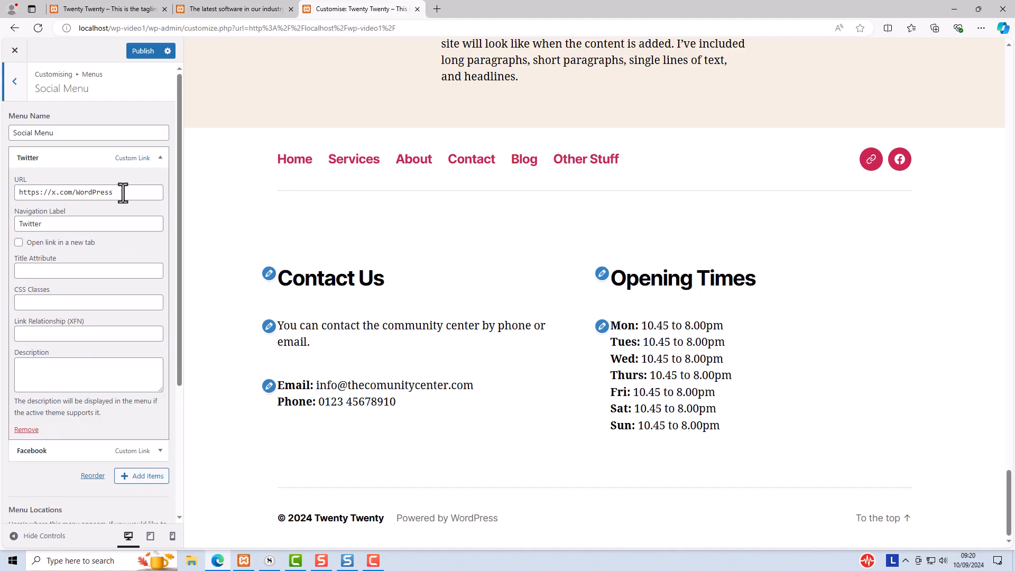
pyautogui.click(161, 157)
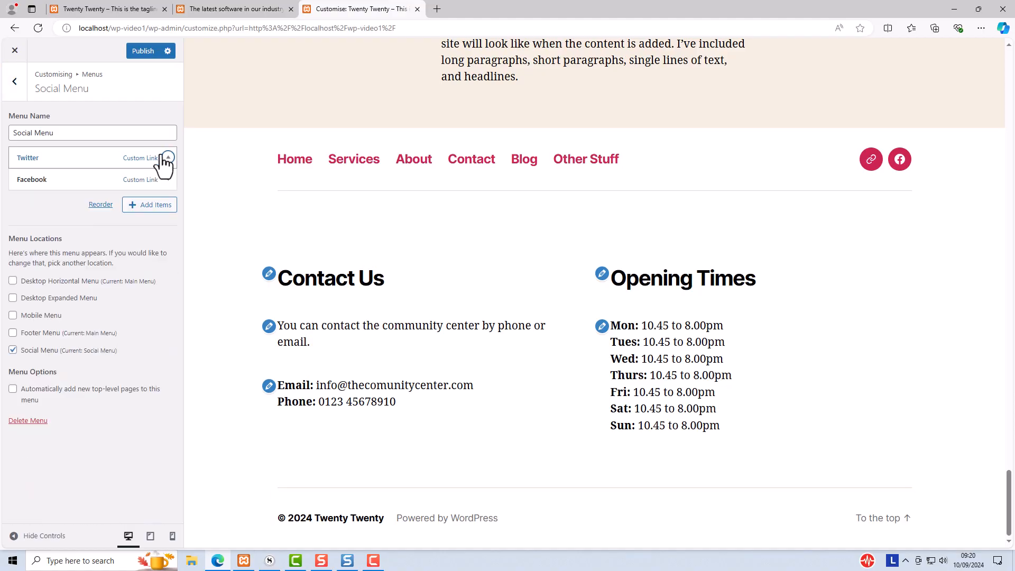
pyautogui.click(147, 186)
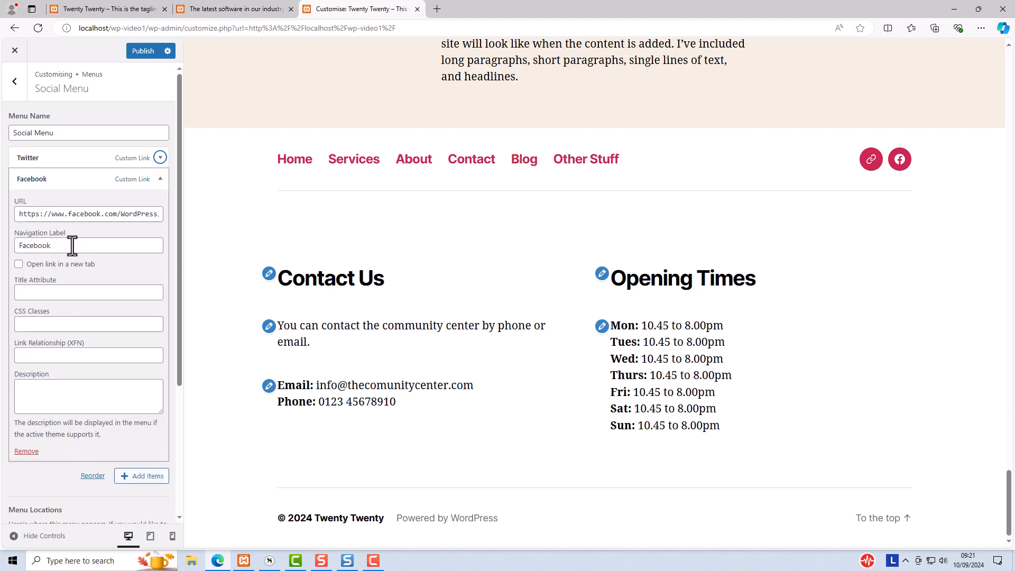
# Open the Colours settings and try a custom primary colour on the hue slider, then restore the Default primary colour
pyautogui.click(161, 180)
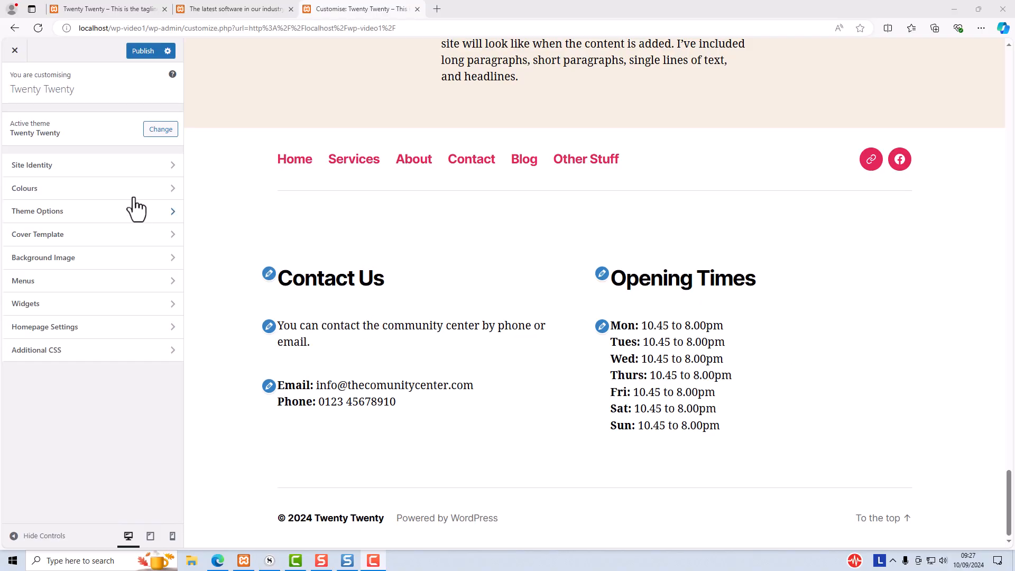
pyautogui.click(79, 191)
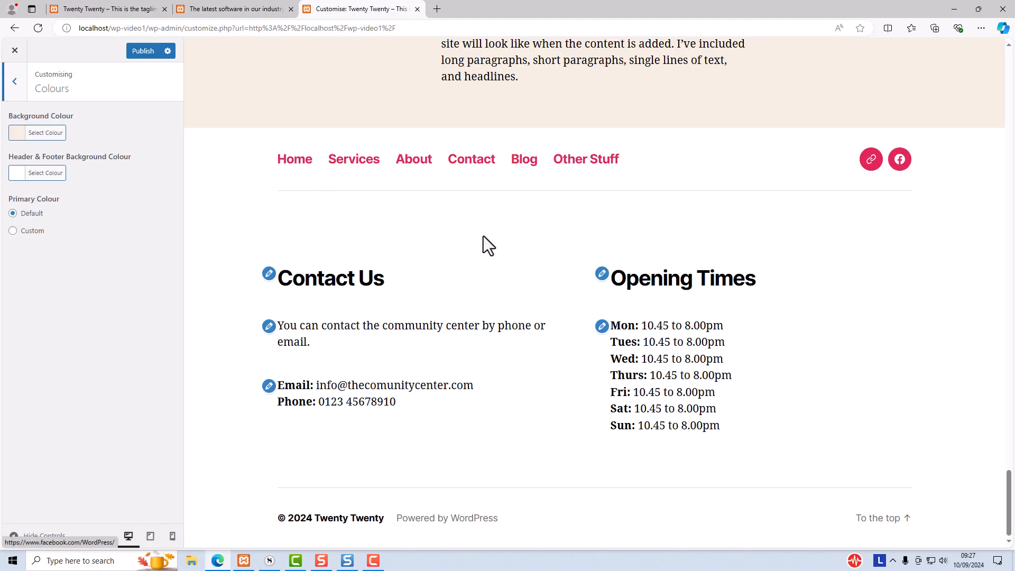
pyautogui.click(13, 231)
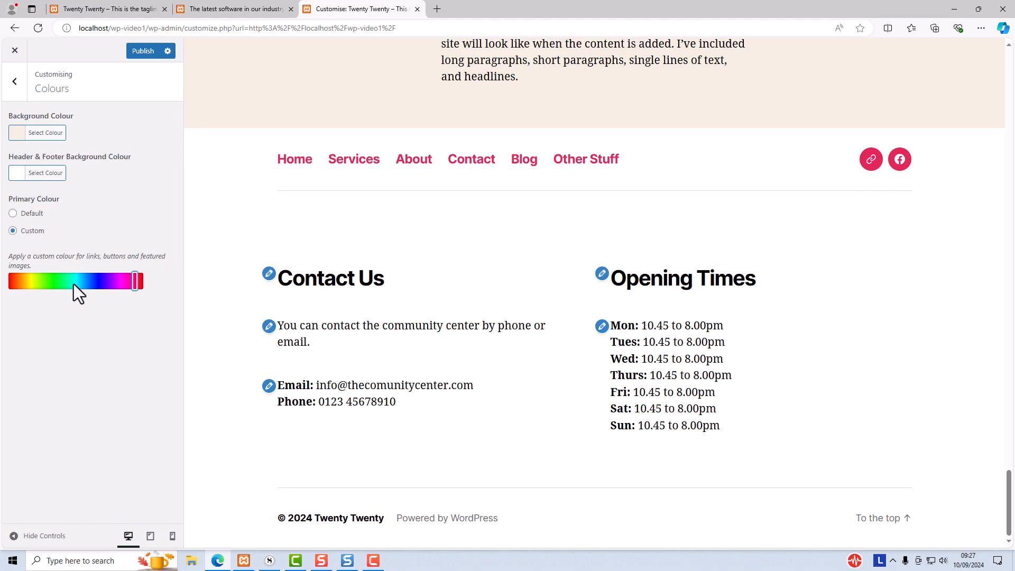
pyautogui.click(54, 283)
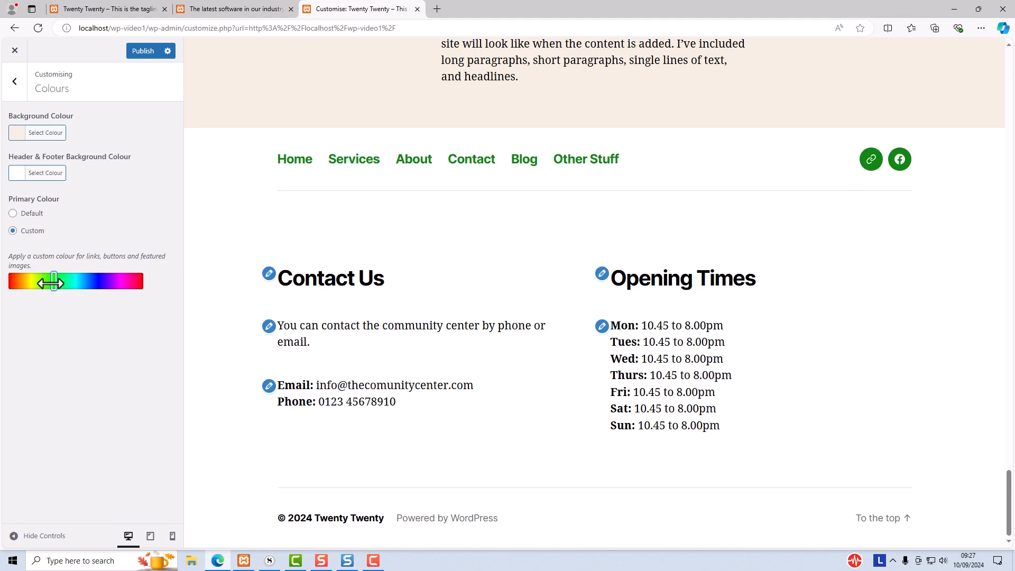
pyautogui.moveTo(97, 283); pyautogui.dragTo(150, 290)
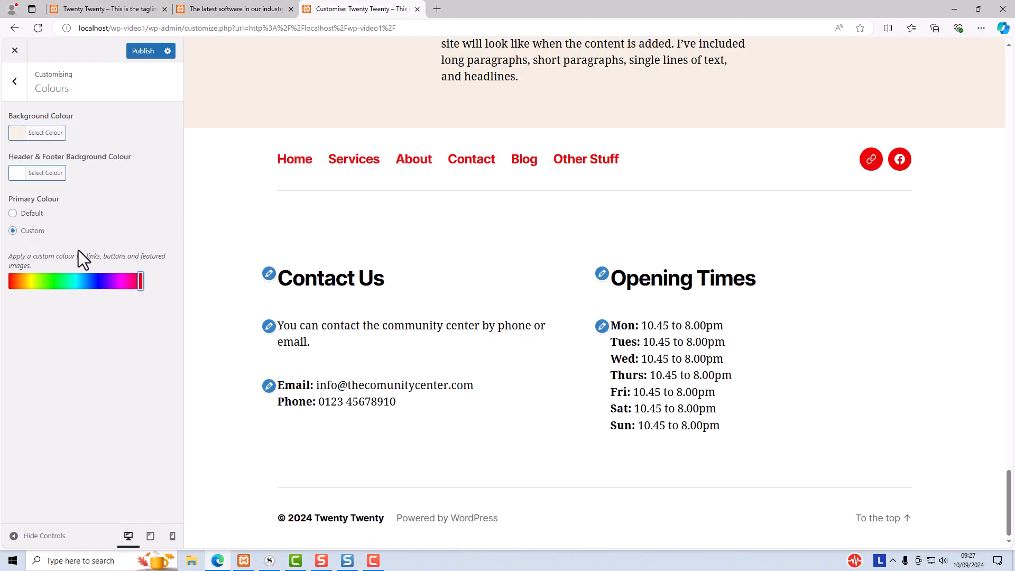
pyautogui.click(12, 213)
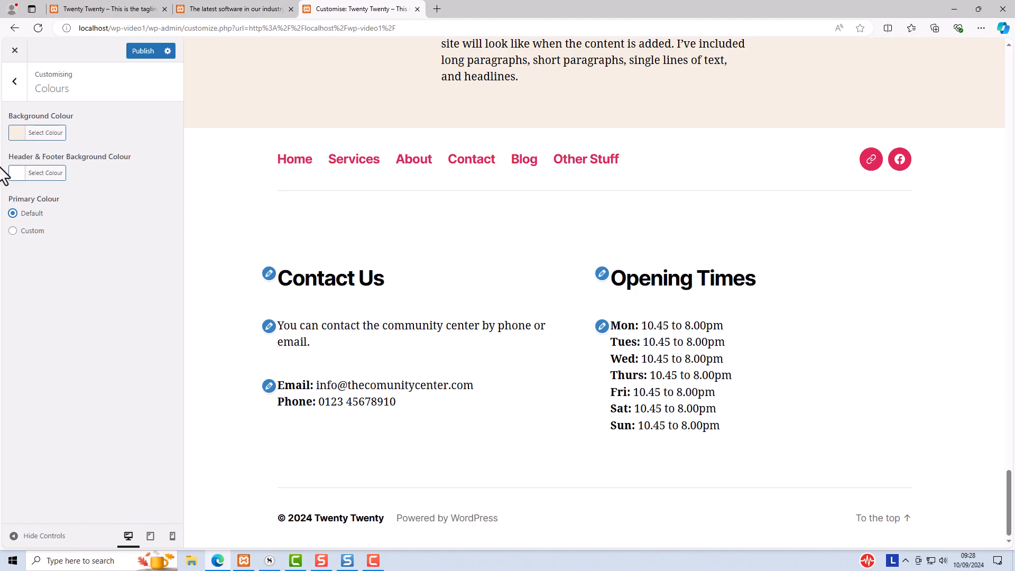
# Try the blue #1e73be header and footer background, previewing the Services page, then restore its default colour
pyautogui.click(19, 175)
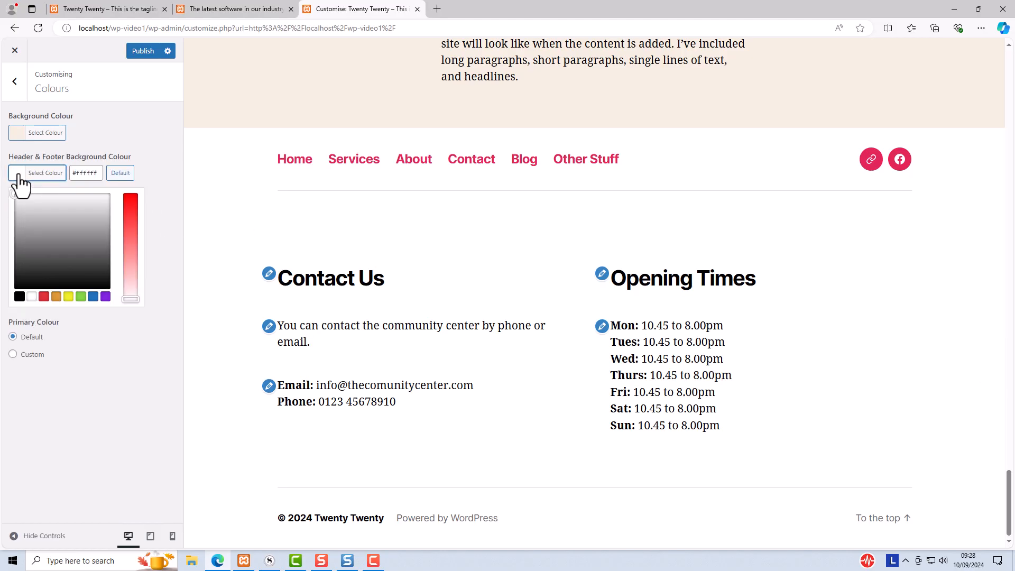
pyautogui.click(93, 298)
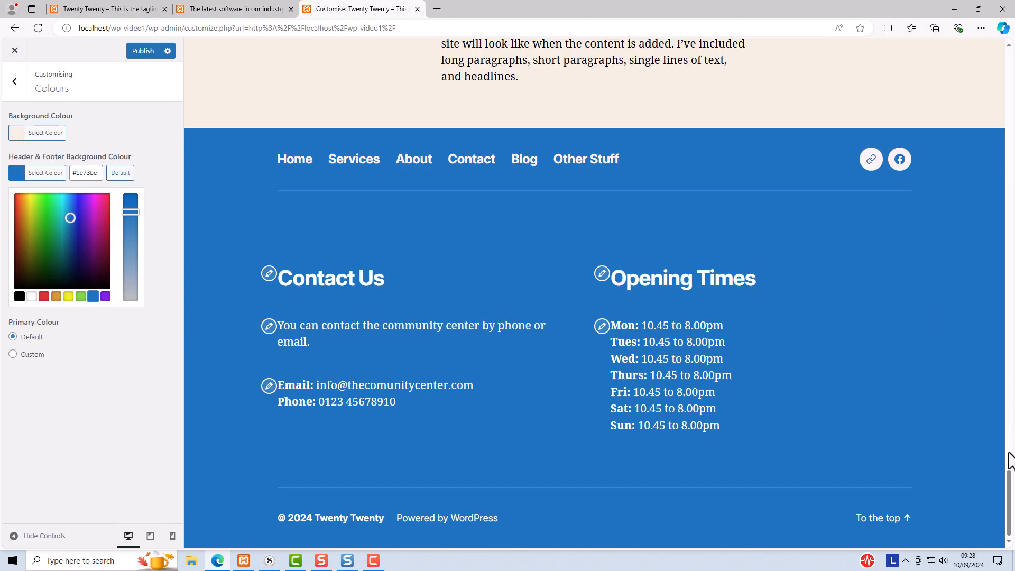
pyautogui.moveTo(1009, 481); pyautogui.dragTo(1009, 80)
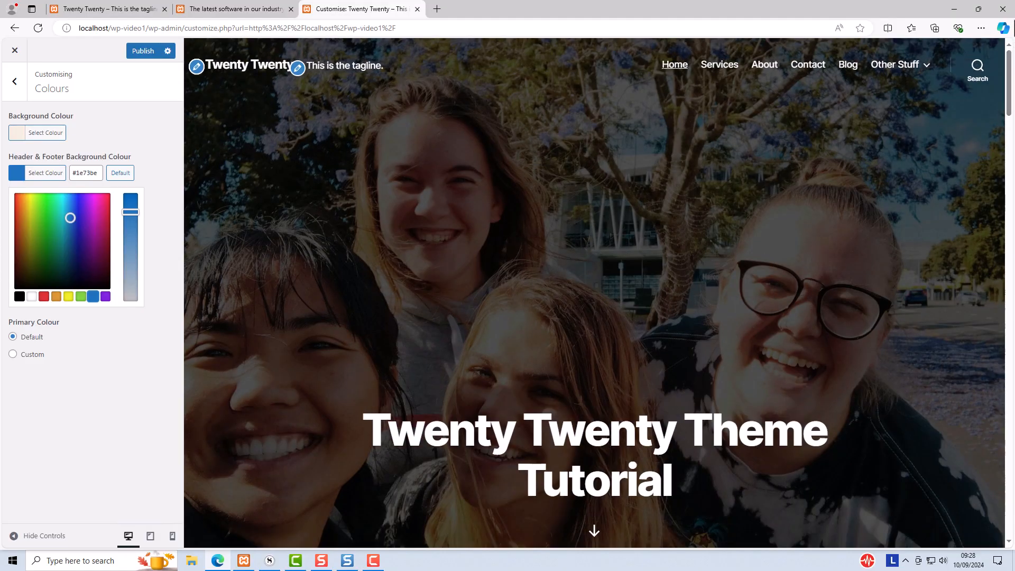
pyautogui.click(719, 69)
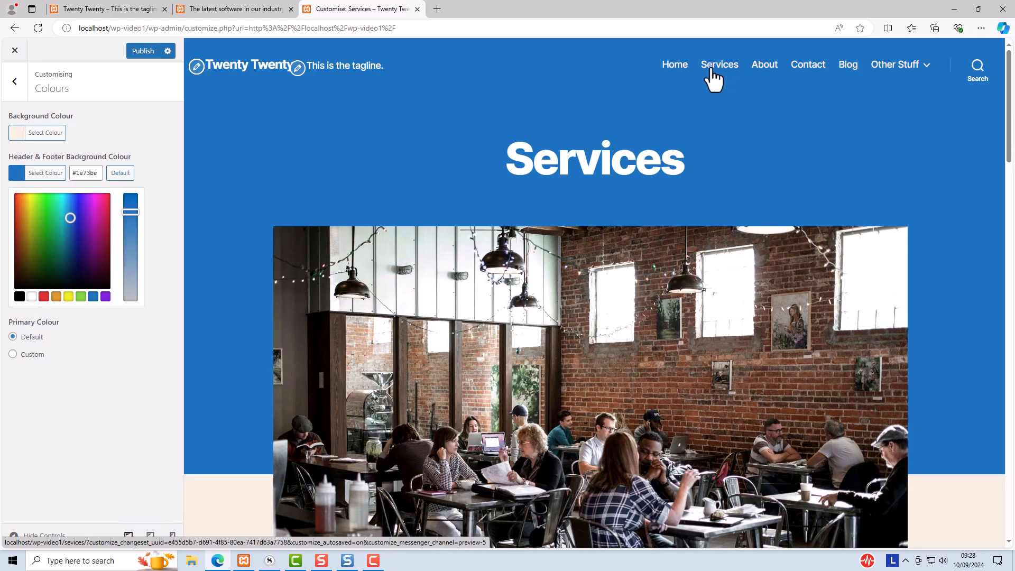
pyautogui.click(120, 173)
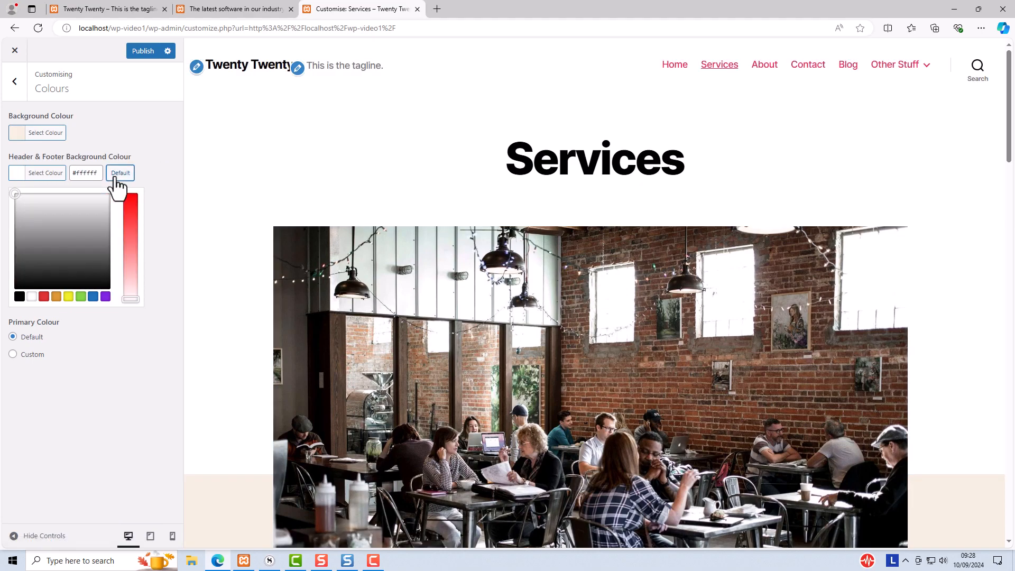
# Try white and yellow #eeee22 page background colours, then restore the default background colour
pyautogui.click(90, 132)
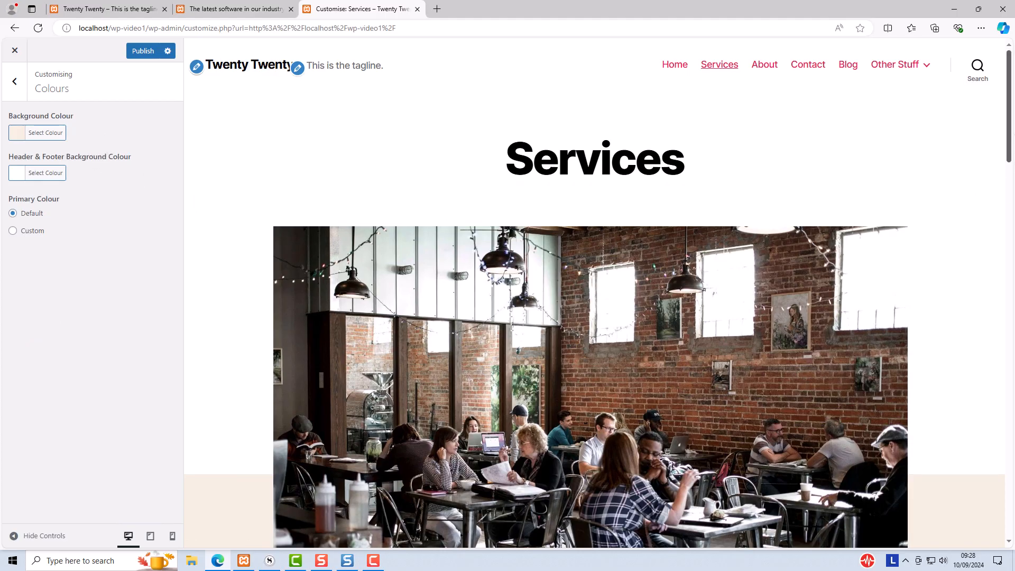
pyautogui.moveTo(1010, 125); pyautogui.dragTo(1010, 266)
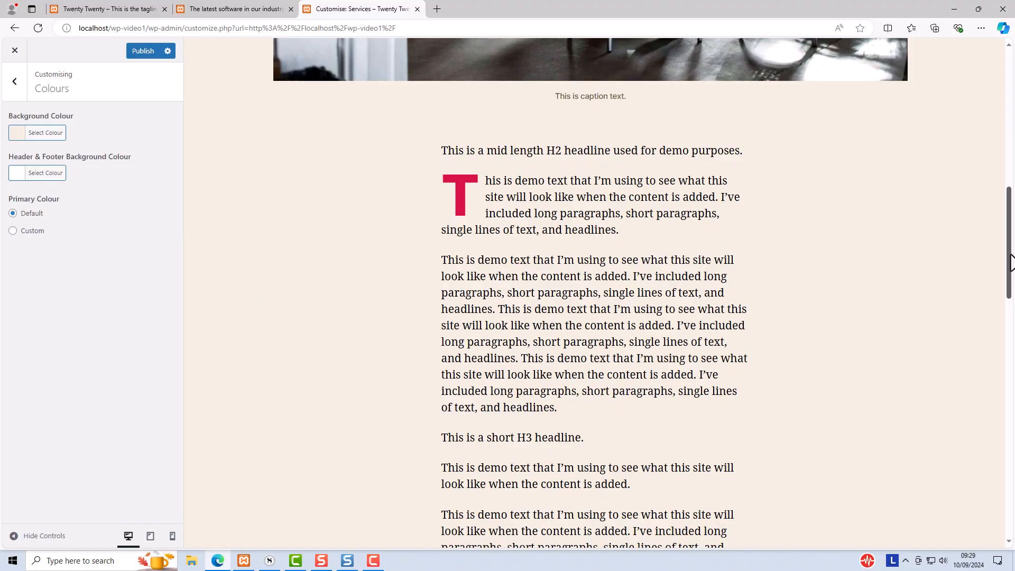
pyautogui.click(14, 136)
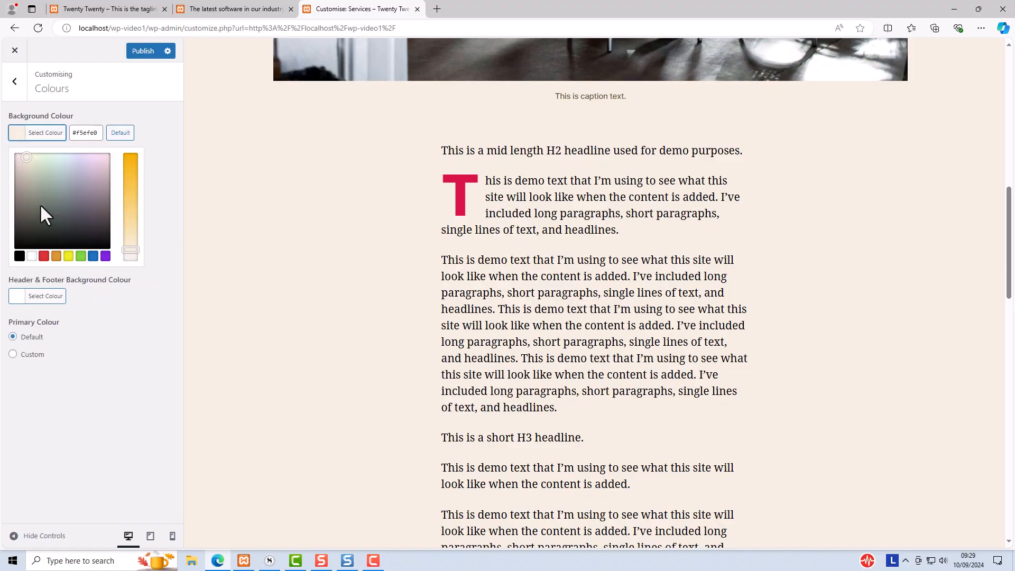
pyautogui.click(31, 257)
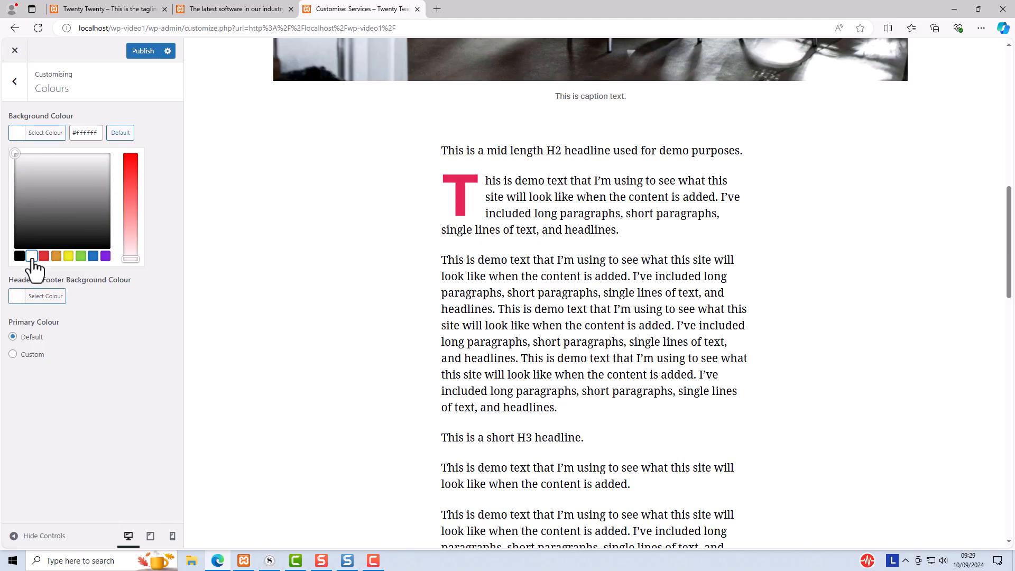
pyautogui.click(68, 256)
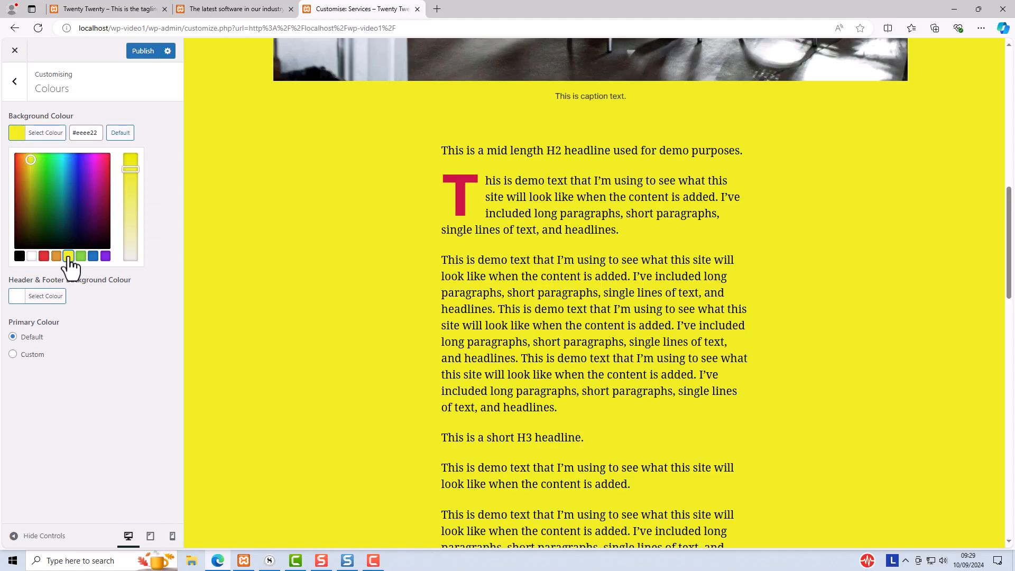
pyautogui.click(119, 134)
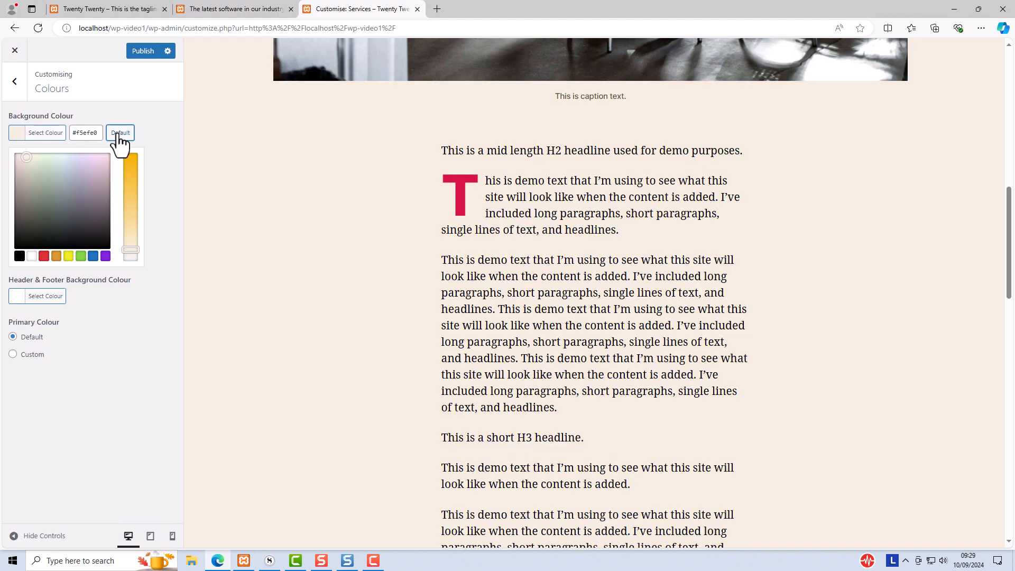
pyautogui.click(150, 131)
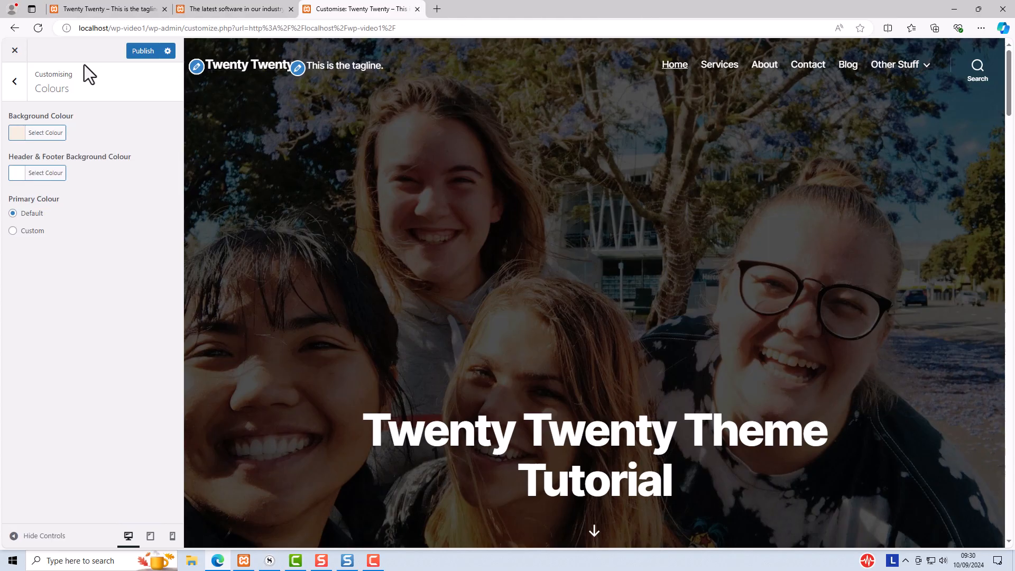
# Open the Cover Template settings and try a blue overlay background colour before switching it back to black
pyautogui.click(11, 89)
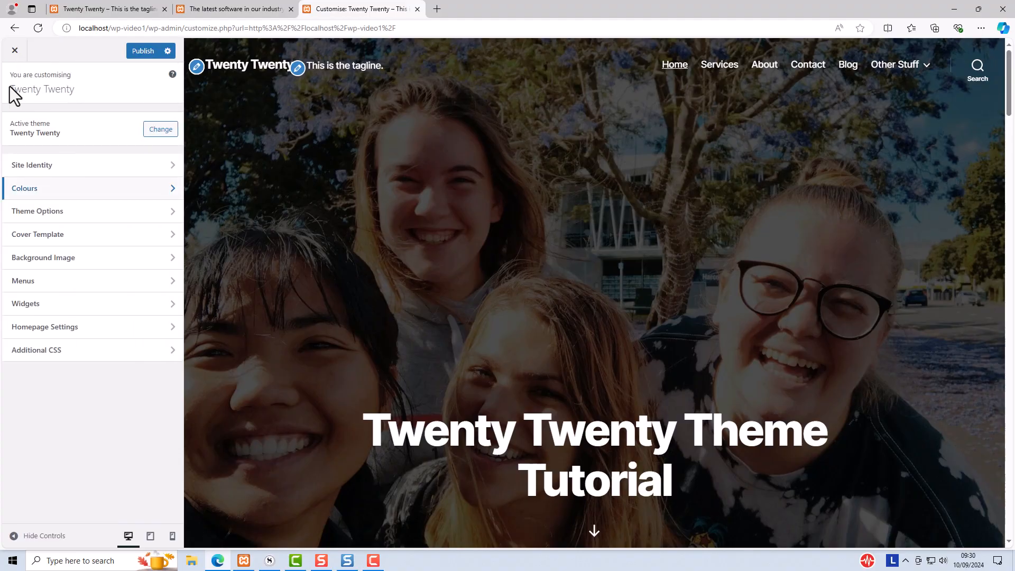
pyautogui.click(63, 238)
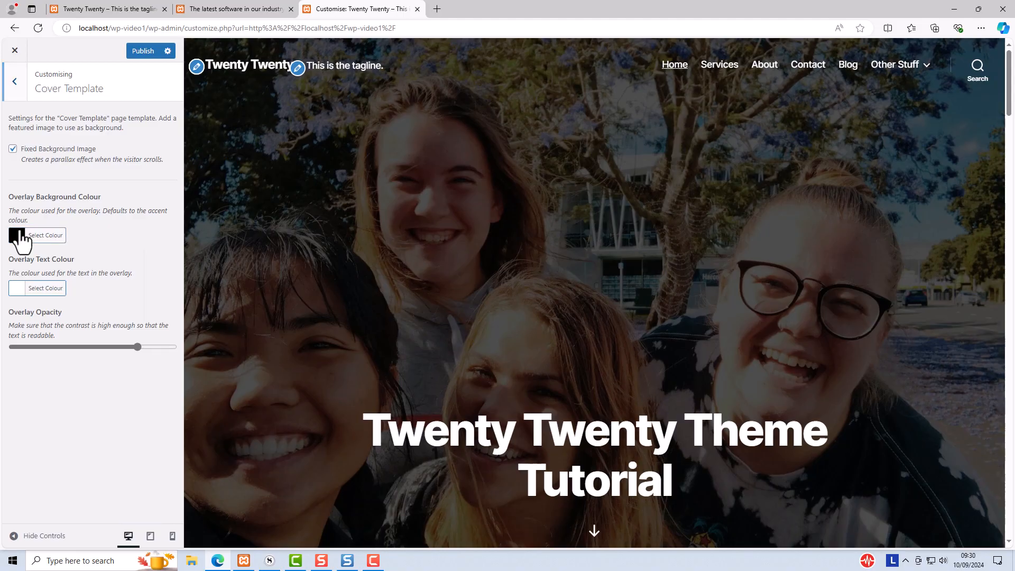
pyautogui.click(21, 236)
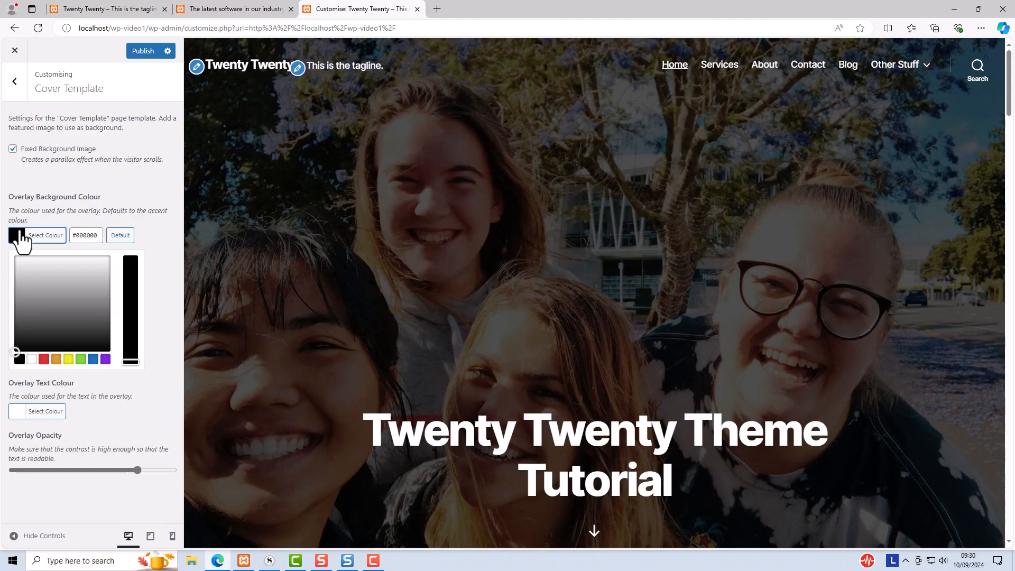
pyautogui.click(93, 360)
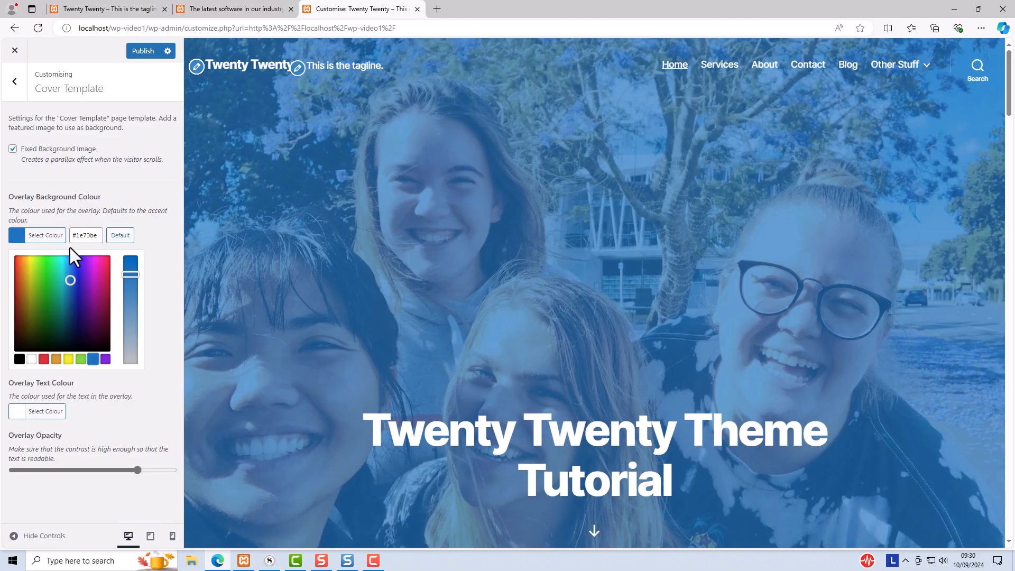
pyautogui.click(19, 360)
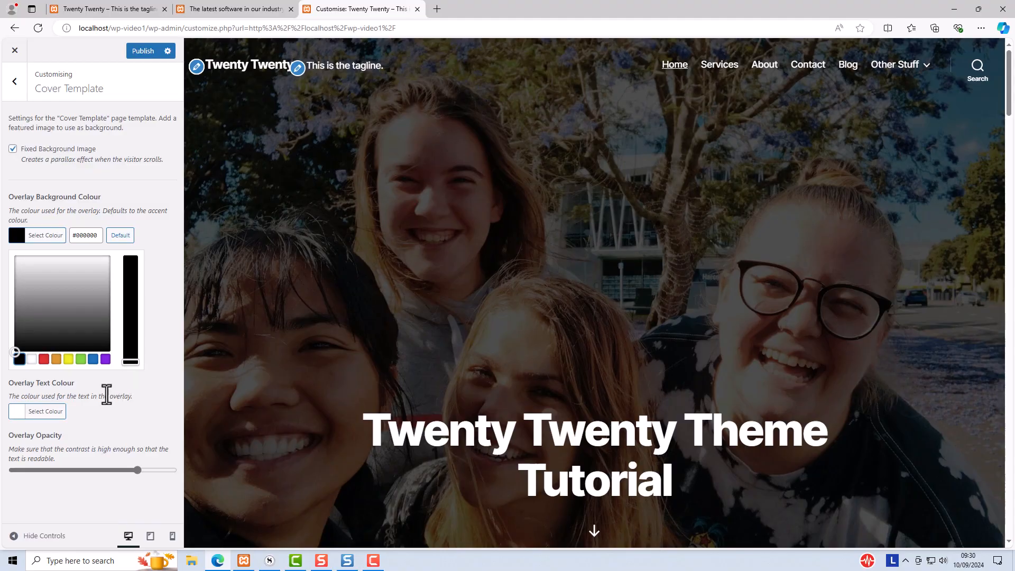
# Raise the cover overlay opacity slightly and open then close the overlay text colour picker
pyautogui.moveTo(137, 470)
pyautogui.mouseDown()
pyautogui.moveTo(151, 473)
pyautogui.moveTo(78, 464)
pyautogui.moveTo(145, 469)
pyautogui.mouseUp()
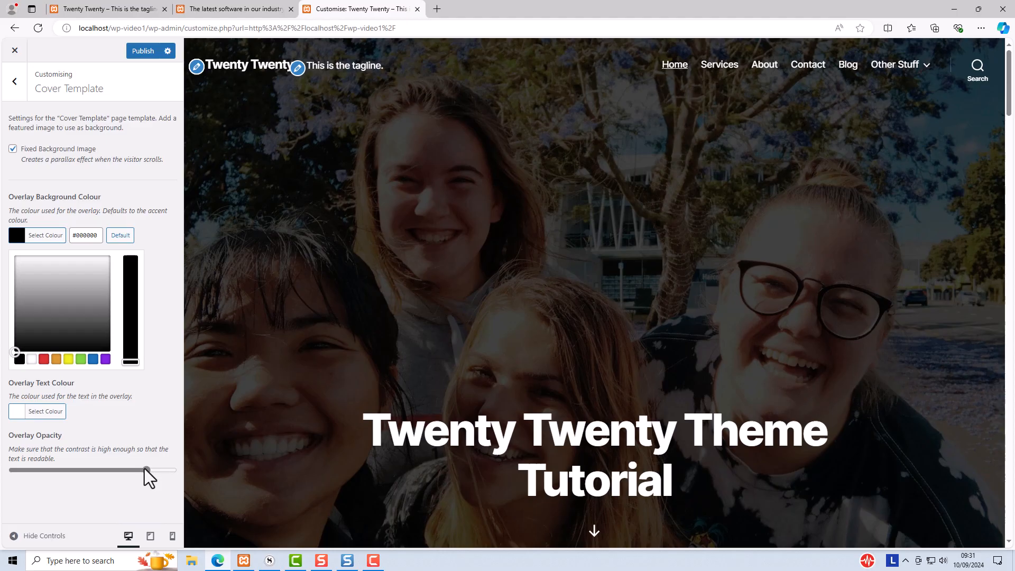
pyautogui.click(144, 468)
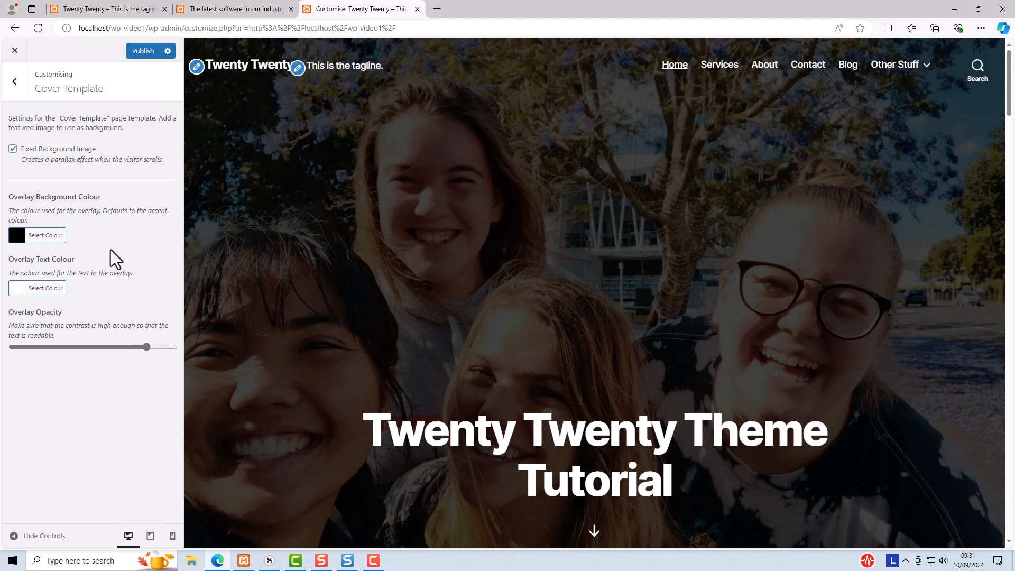
pyautogui.click(16, 291)
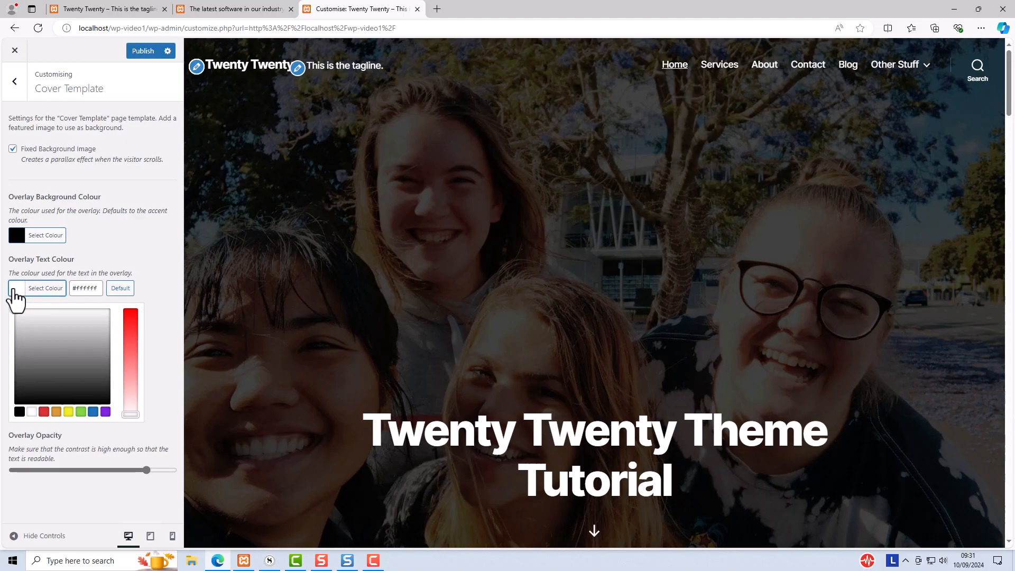
pyautogui.click(14, 290)
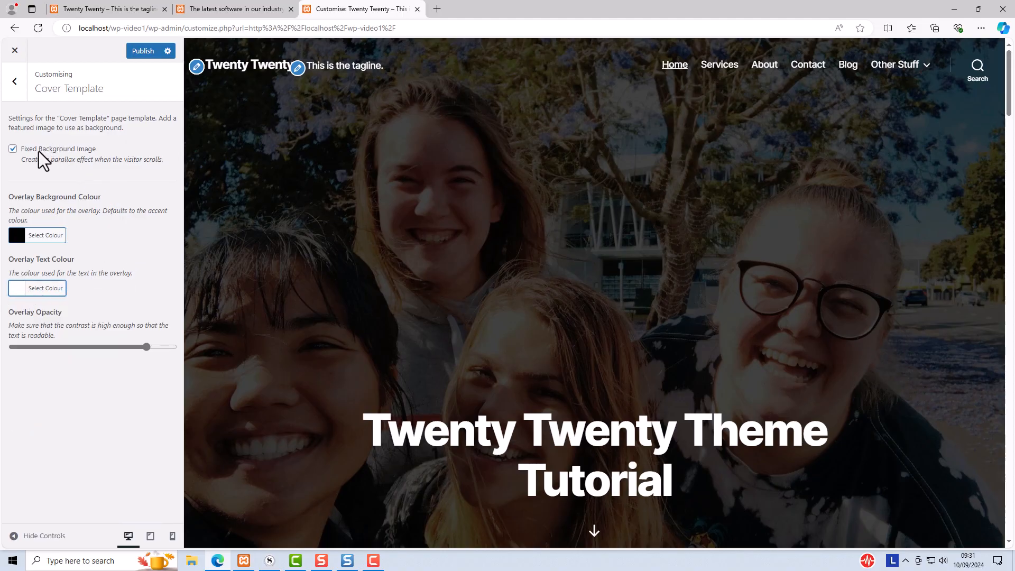
# Scroll the home page preview to examine the fixed background parallax effect
pyautogui.scroll(-2, 422, 342)
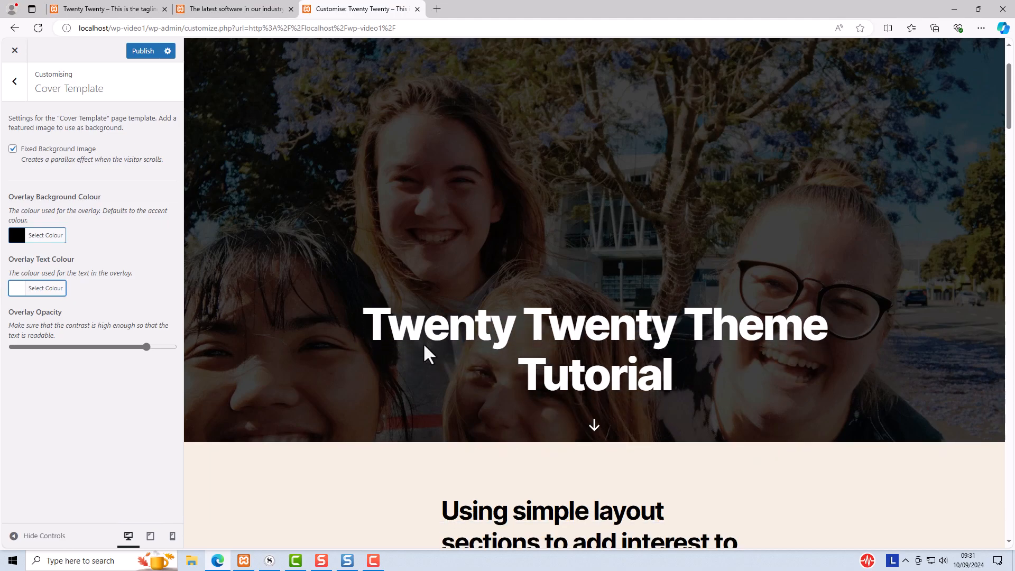
pyautogui.scroll(2, 423, 343)
pyautogui.scroll(-4, 423, 343)
pyautogui.scroll(1, 423, 342)
pyautogui.scroll(3, 425, 348)
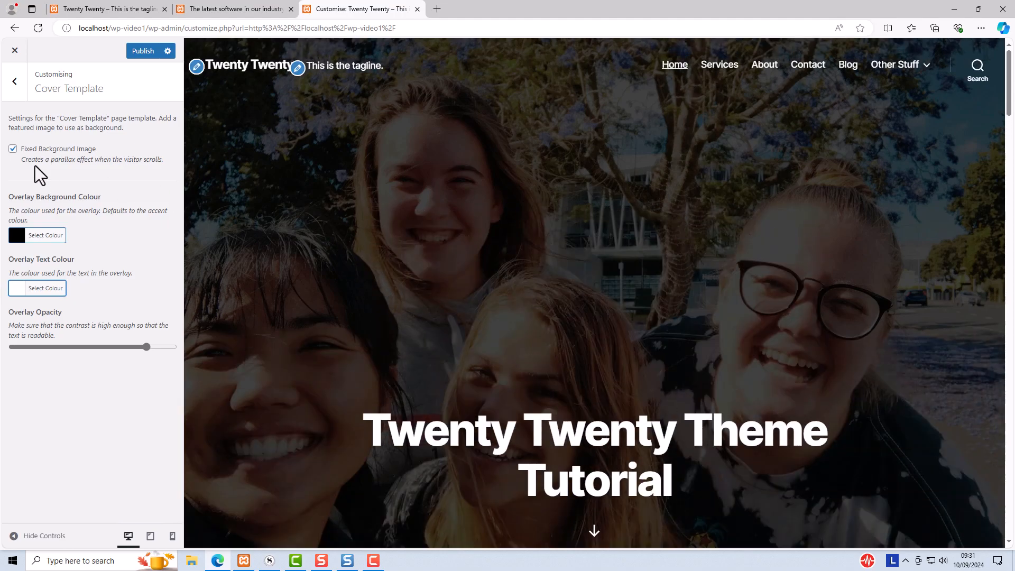
# Turn off Fixed Background Image, compare the scrolling preview, then turn it back on
pyautogui.click(12, 150)
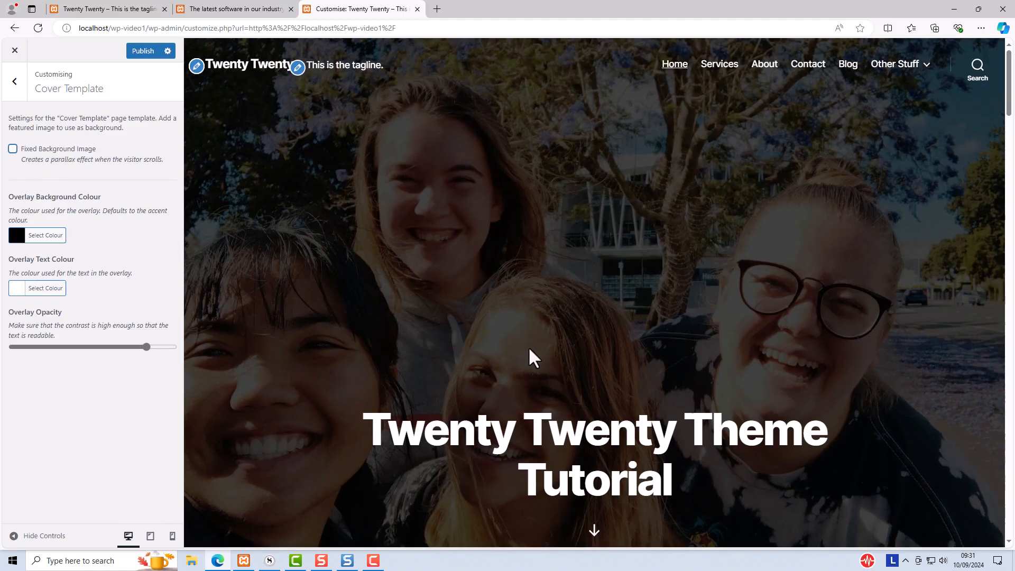
pyautogui.scroll(-4, 529, 347)
pyautogui.scroll(4, 528, 348)
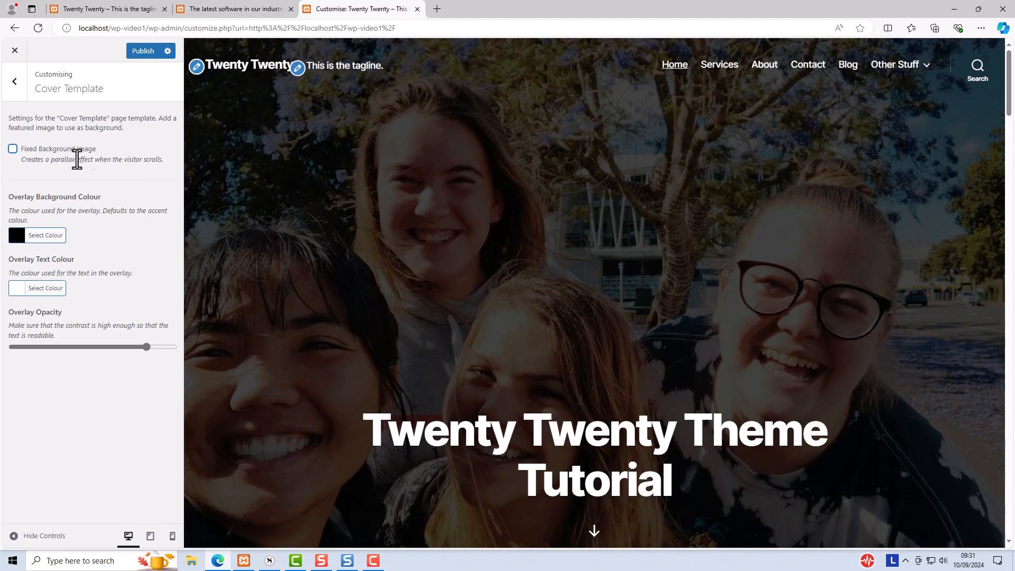
pyautogui.click(12, 150)
pyautogui.scroll(-3, 377, 302)
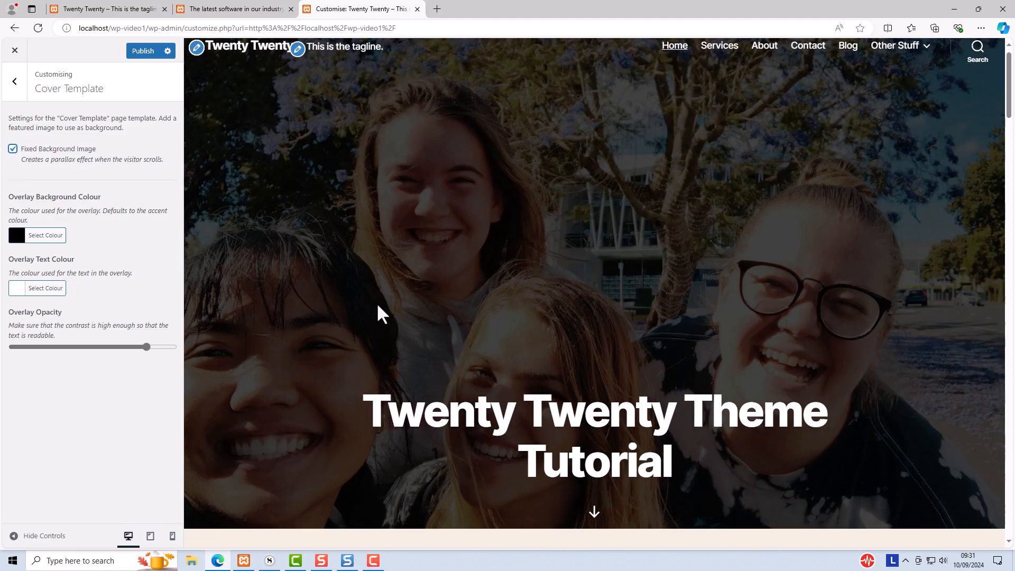
pyautogui.scroll(3, 383, 315)
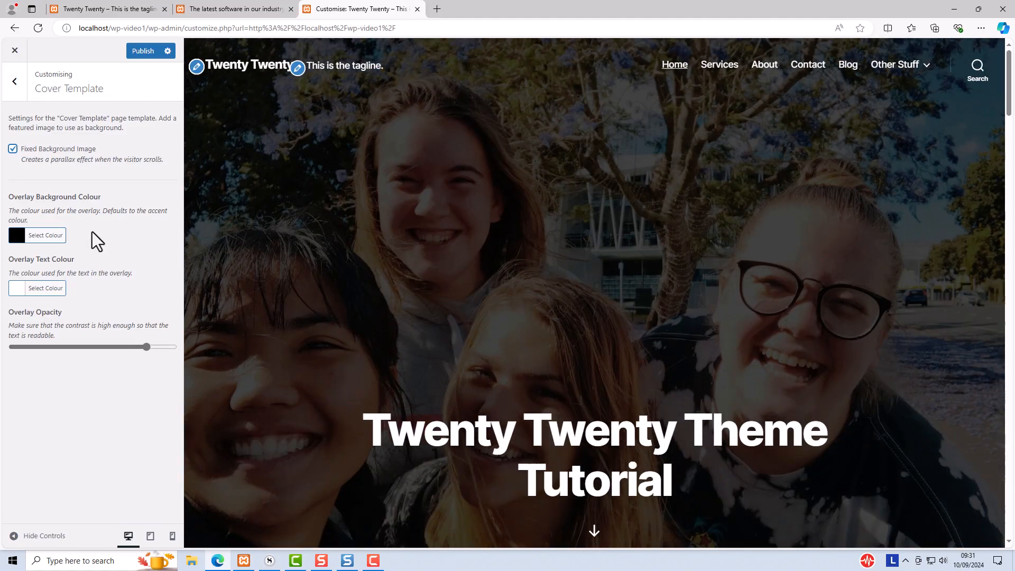
# Publish the Customiser changes and close the Customiser
pyautogui.click(133, 52)
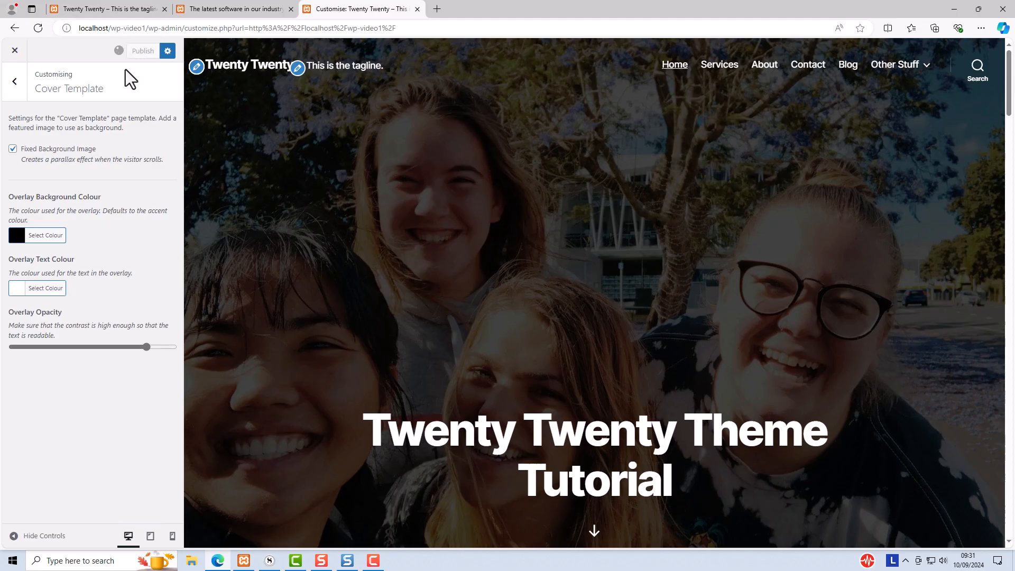
pyautogui.click(14, 51)
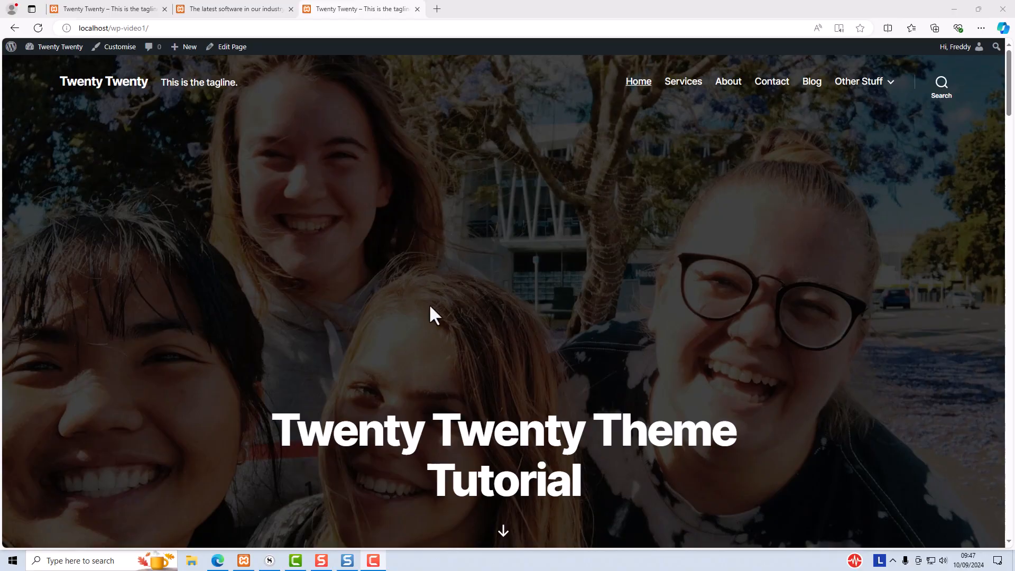
# Open Site Identity in the Customiser, set the logo to the MyLogo image without cropping, then publish and close
pyautogui.click(113, 47)
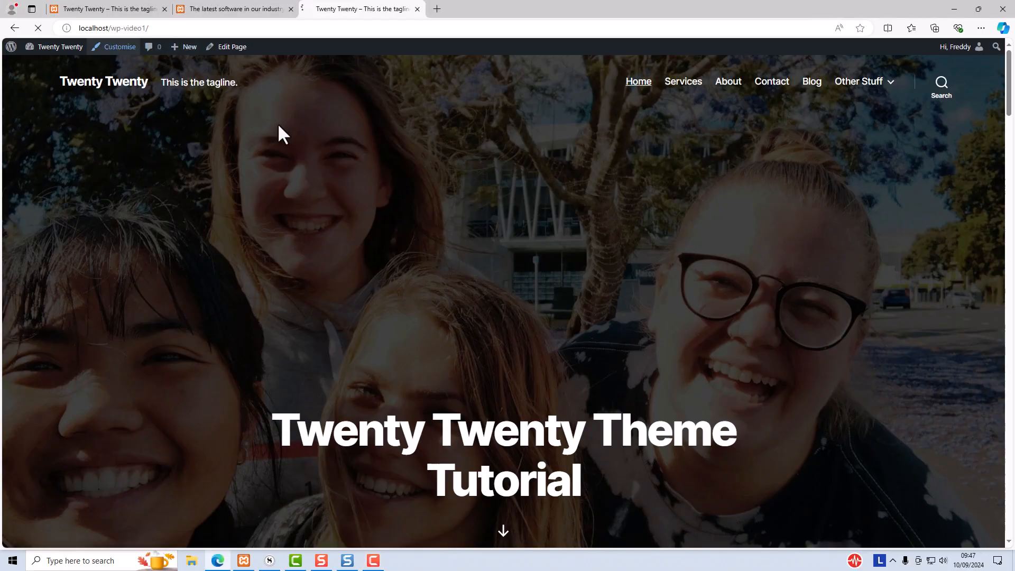
pyautogui.click(94, 168)
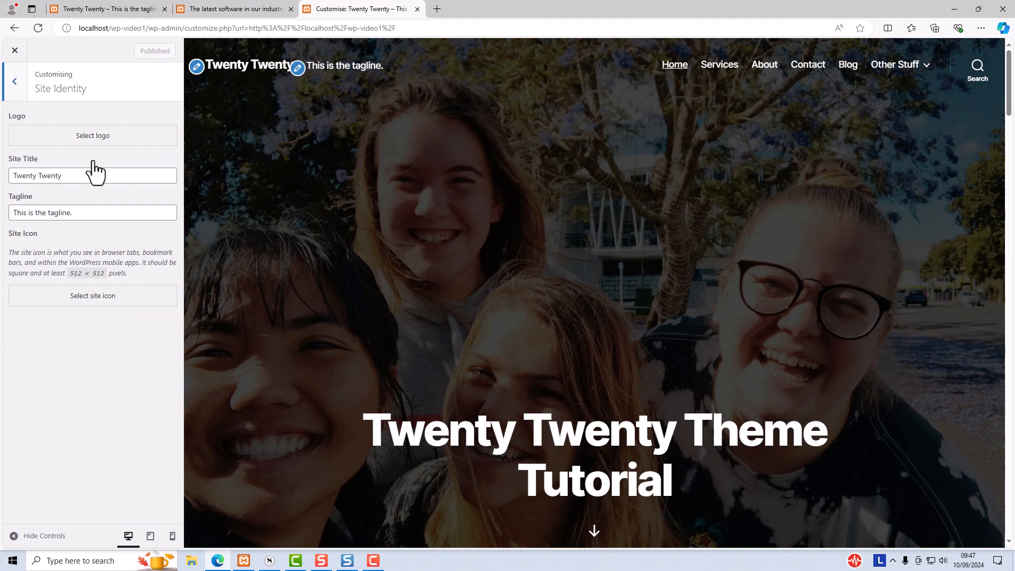
pyautogui.click(47, 176)
pyautogui.click(62, 211)
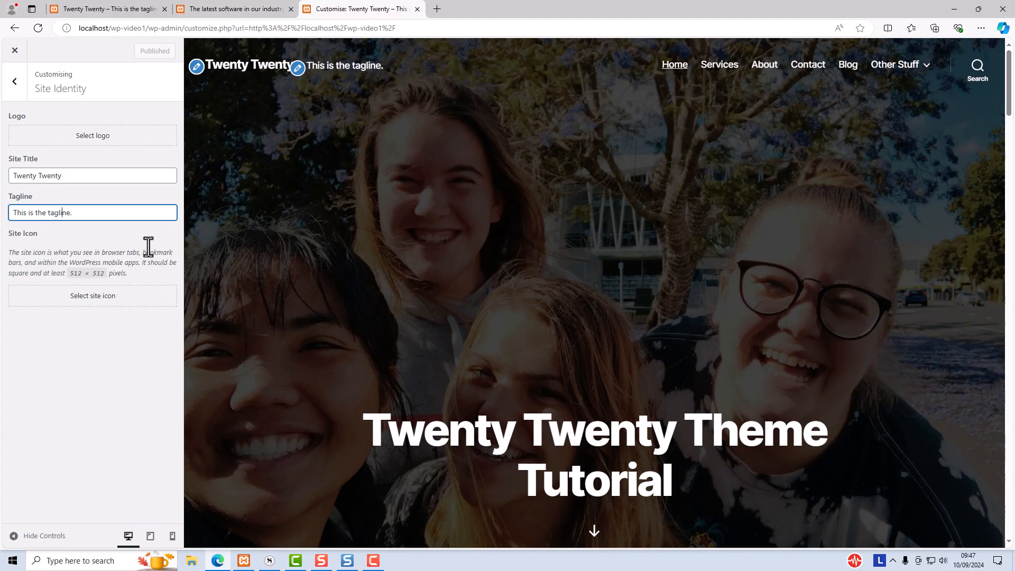
pyautogui.click(97, 136)
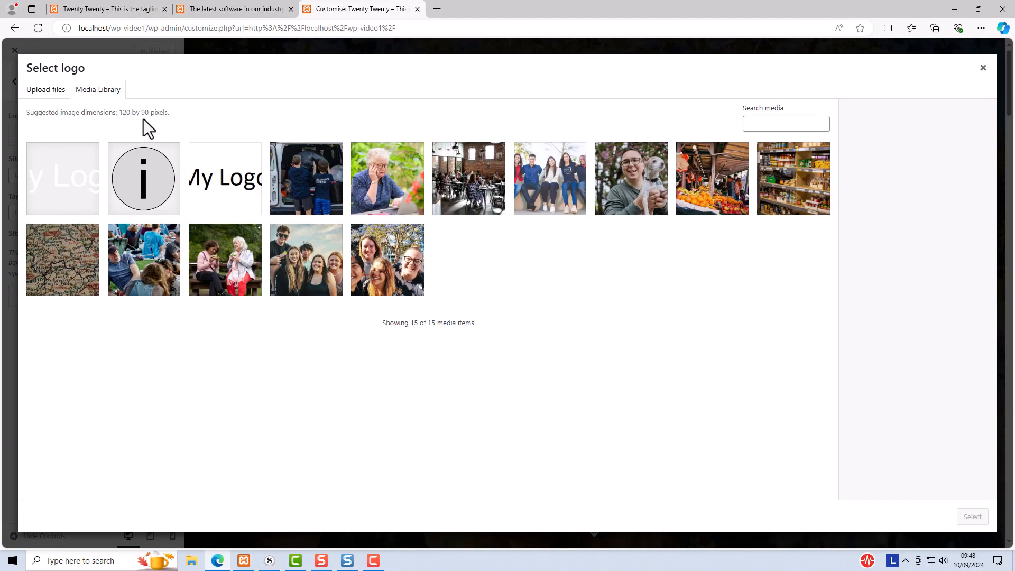
pyautogui.click(199, 193)
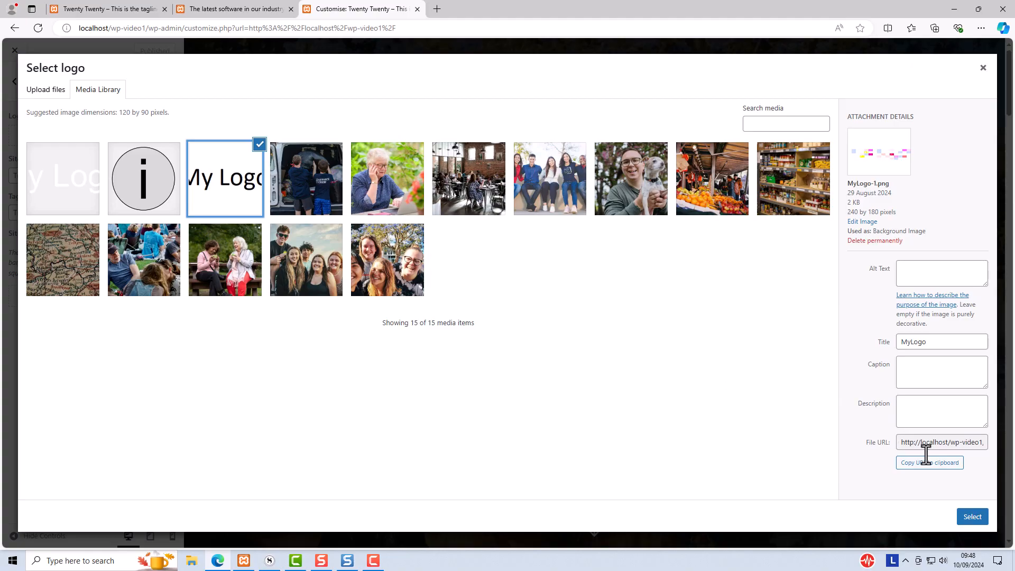
pyautogui.click(970, 517)
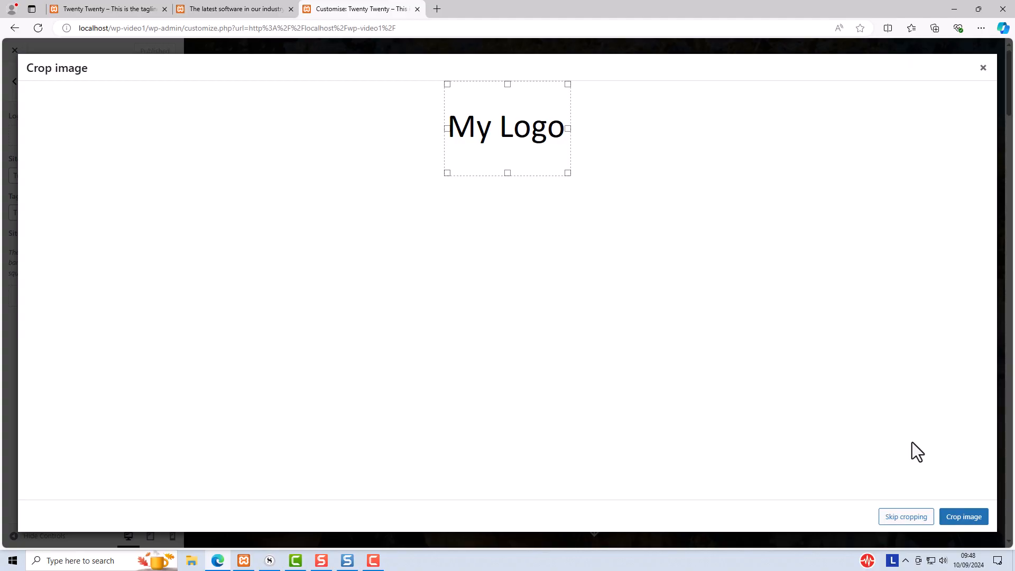
pyautogui.click(897, 518)
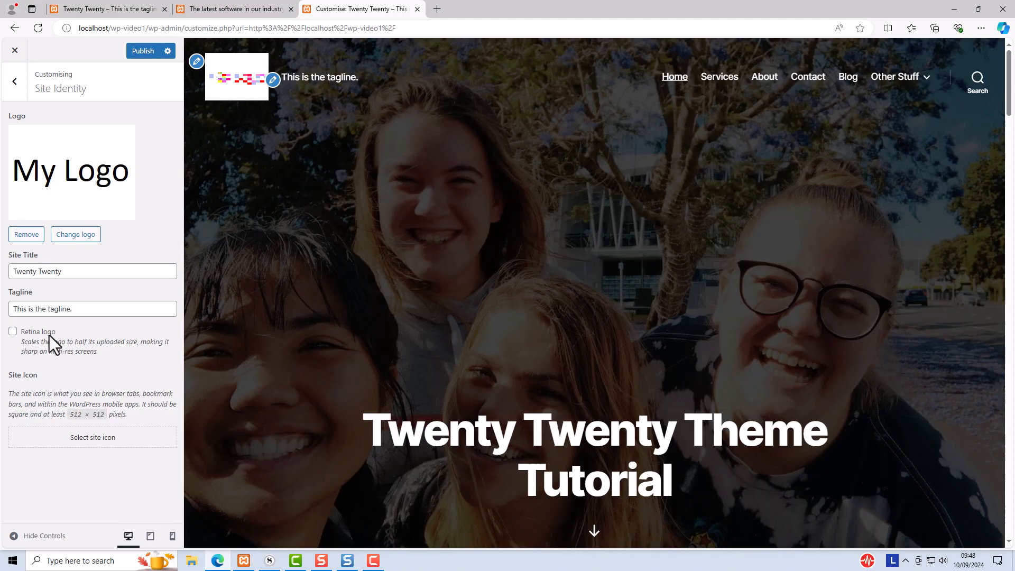
pyautogui.click(140, 52)
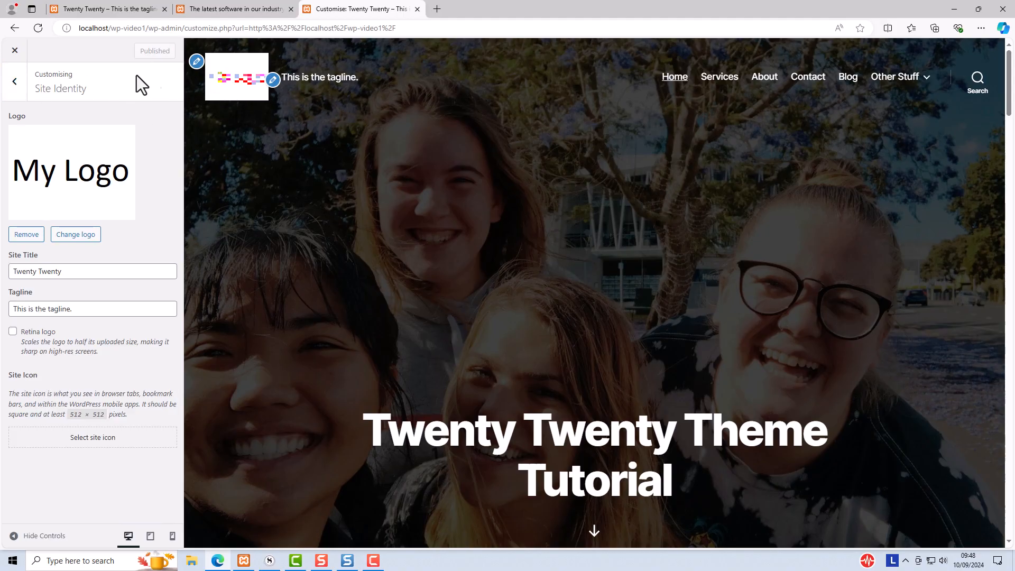
pyautogui.click(16, 53)
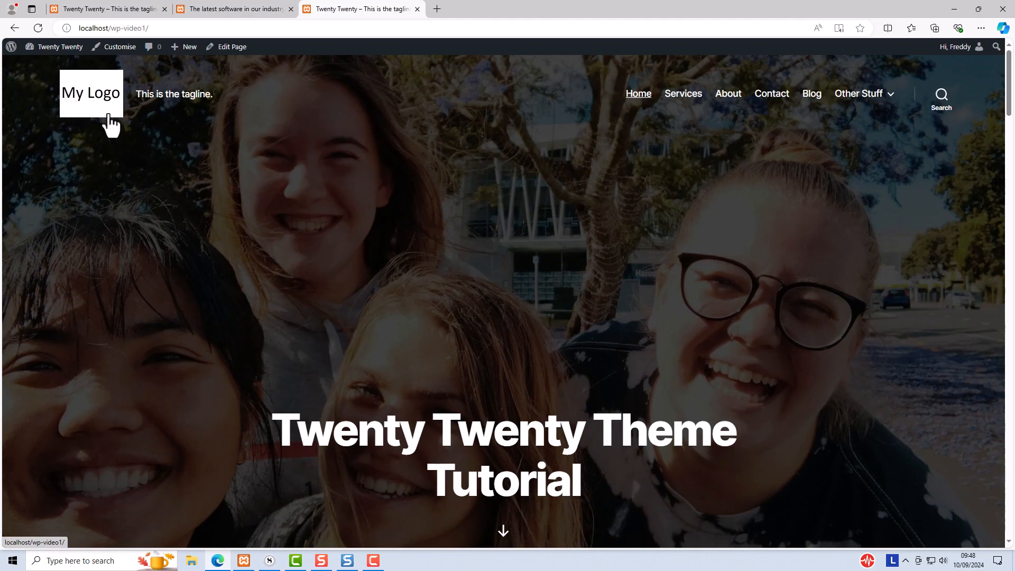
# From the Services page, reopen Site Identity and change the logo to the my-logo-white-no-bg image, skipping cropping
pyautogui.click(684, 96)
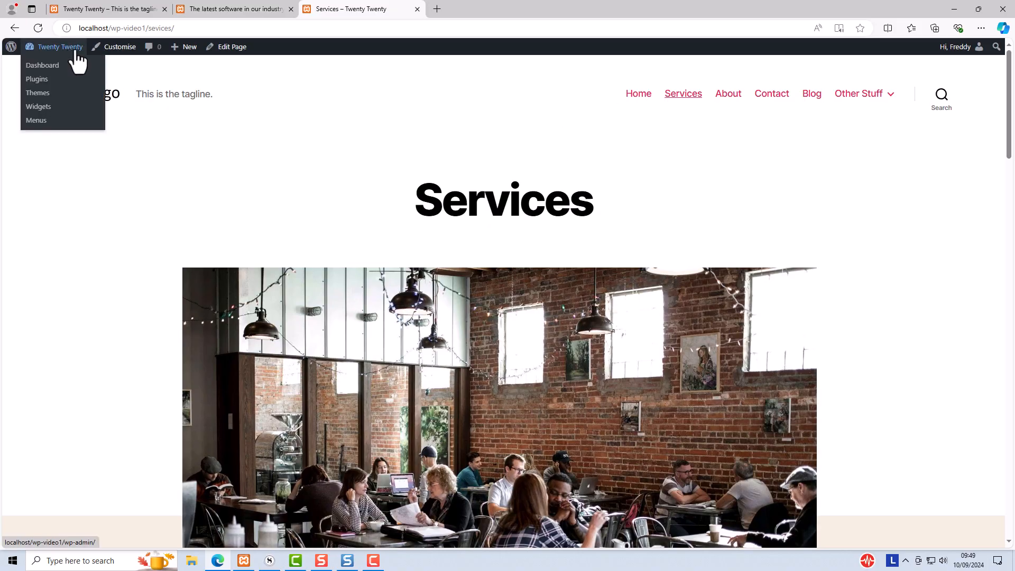
pyautogui.click(113, 47)
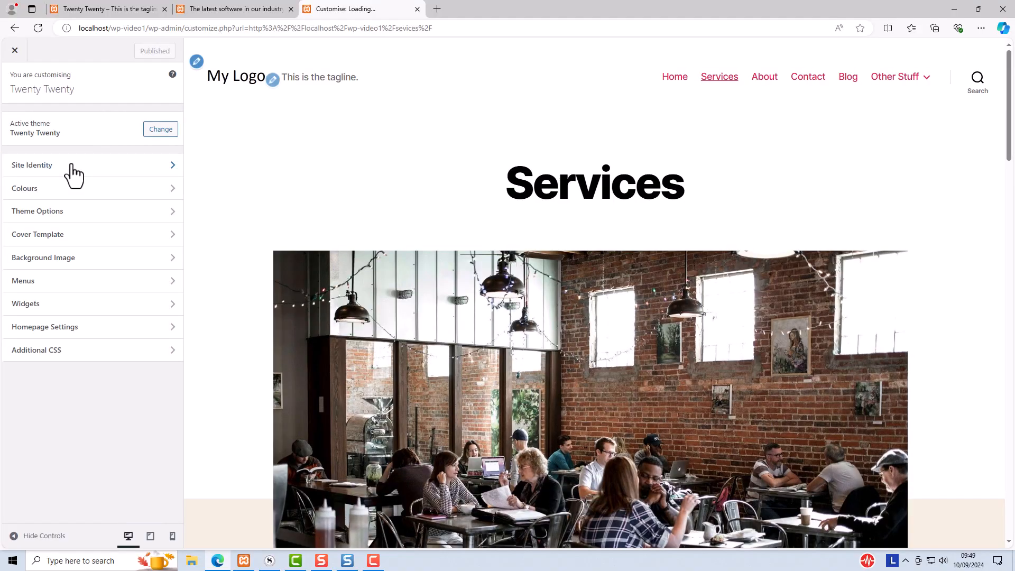
pyautogui.click(69, 166)
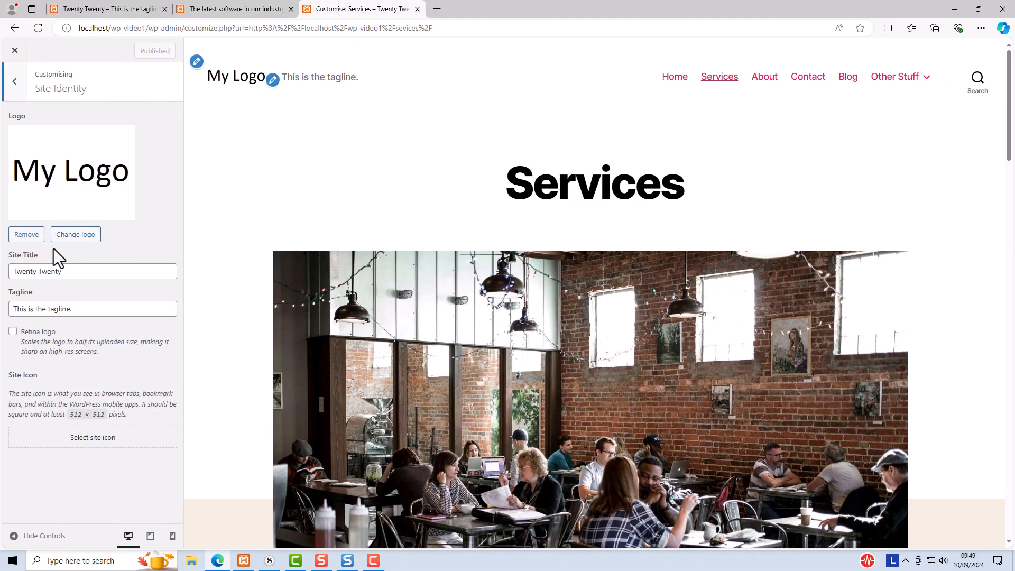
pyautogui.click(60, 236)
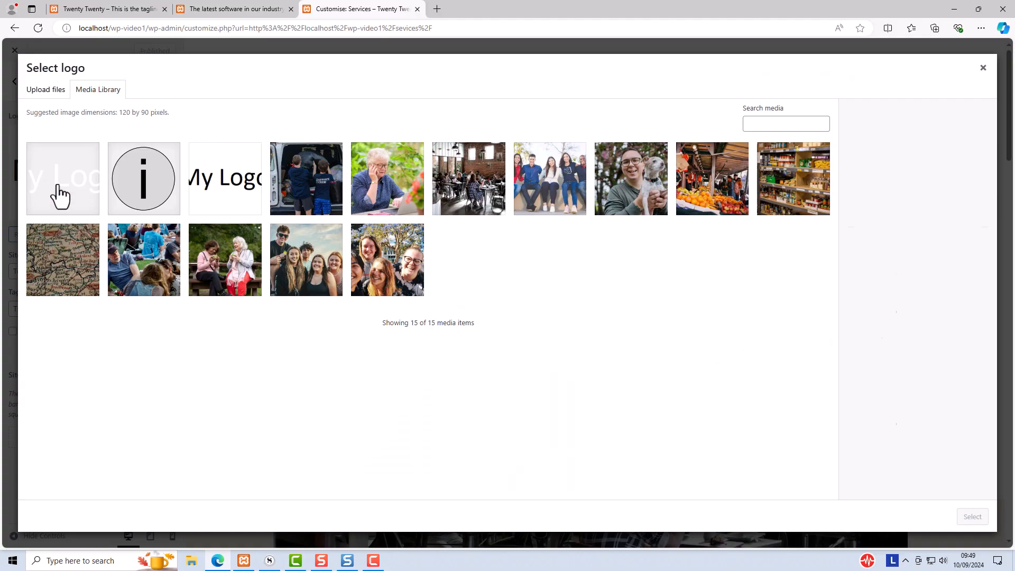
pyautogui.click(60, 196)
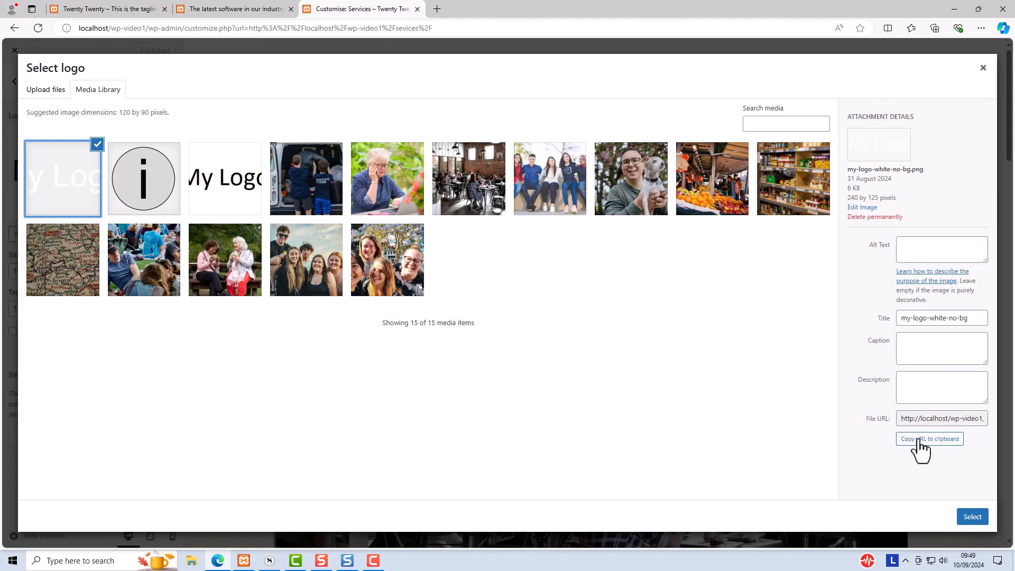
pyautogui.click(963, 519)
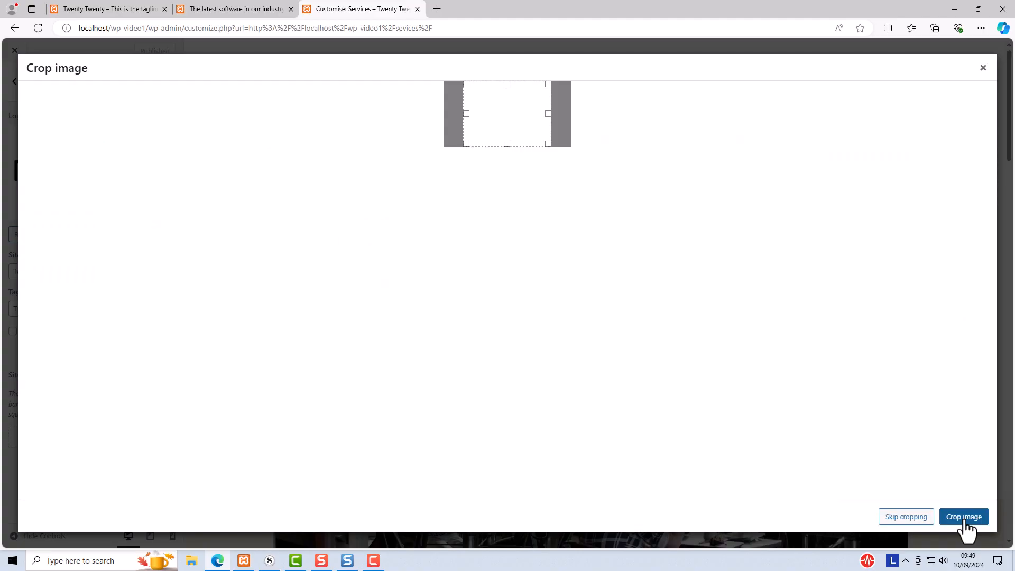
pyautogui.click(922, 518)
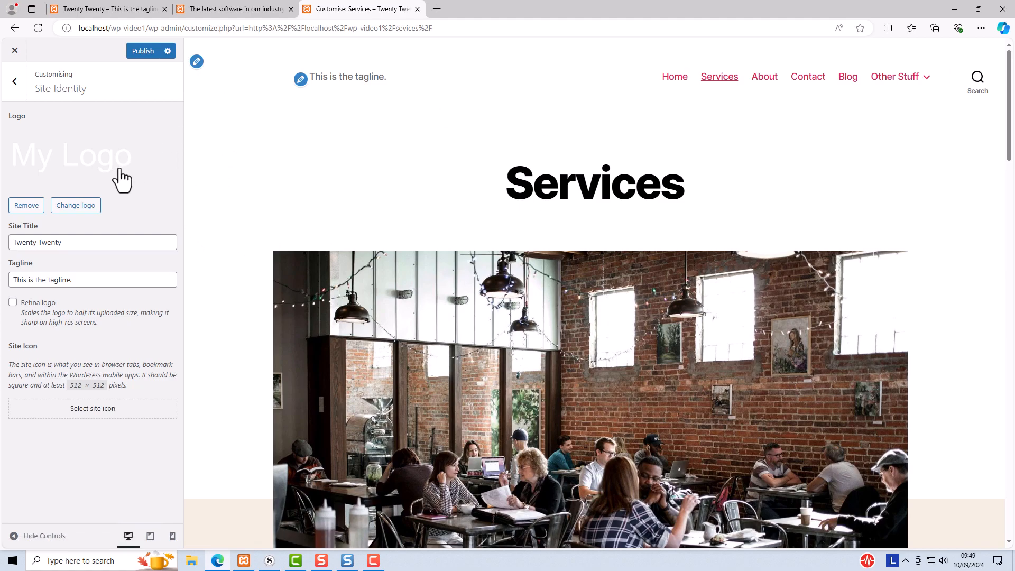
# Compare the logo on the Home and Services previews, then remove the site logo
pyautogui.click(666, 80)
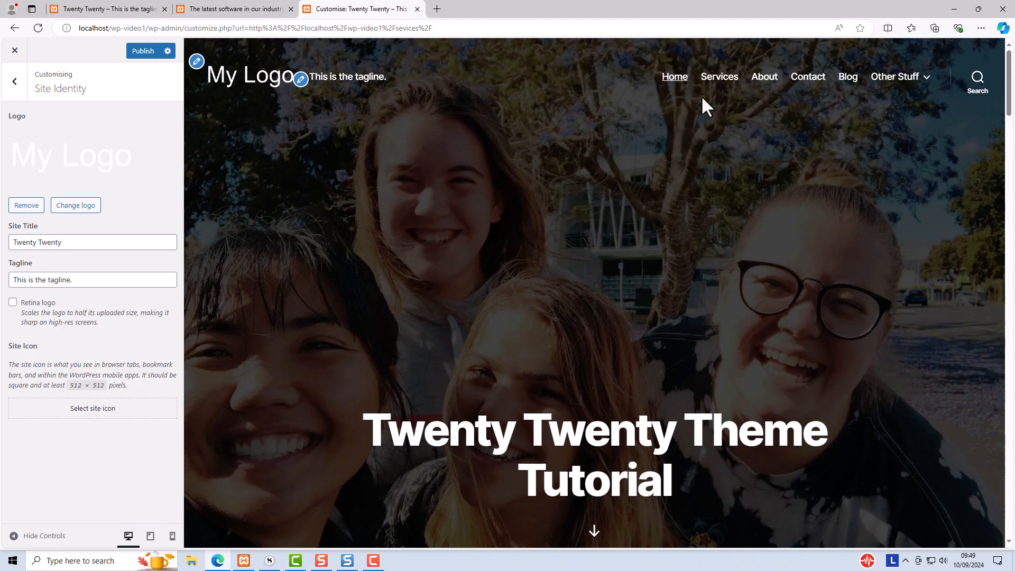
pyautogui.click(713, 79)
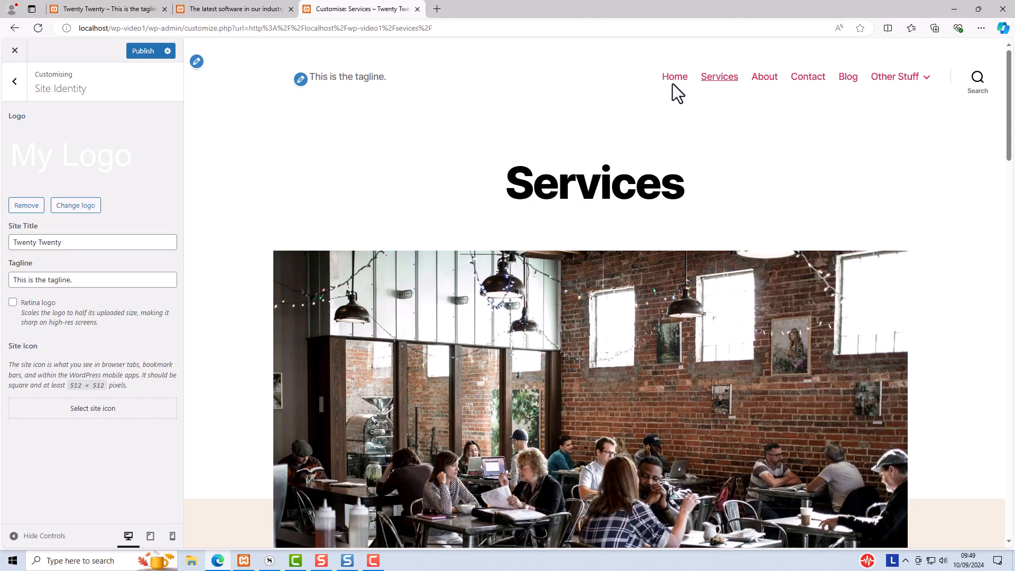
pyautogui.click(672, 84)
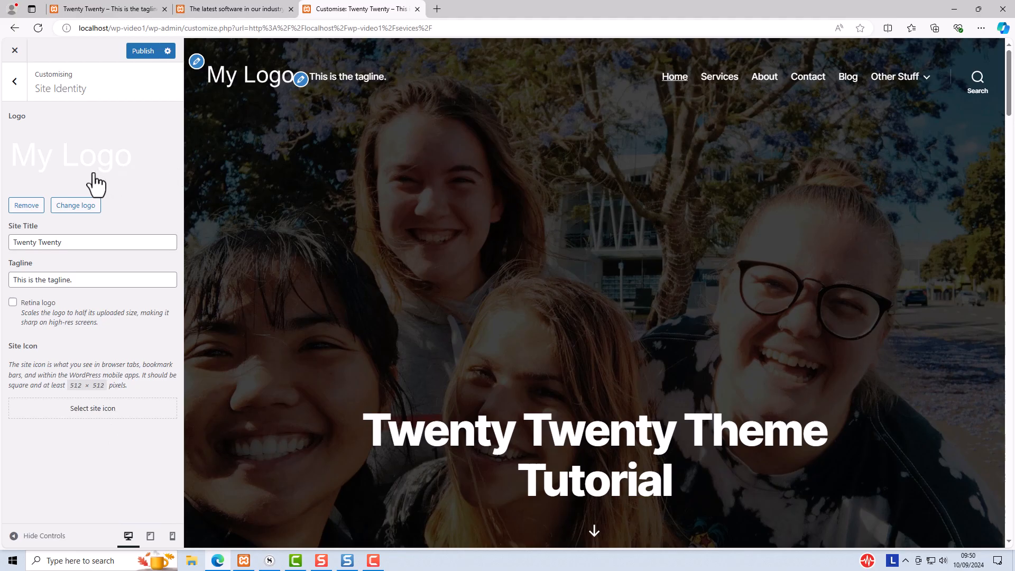
pyautogui.click(27, 205)
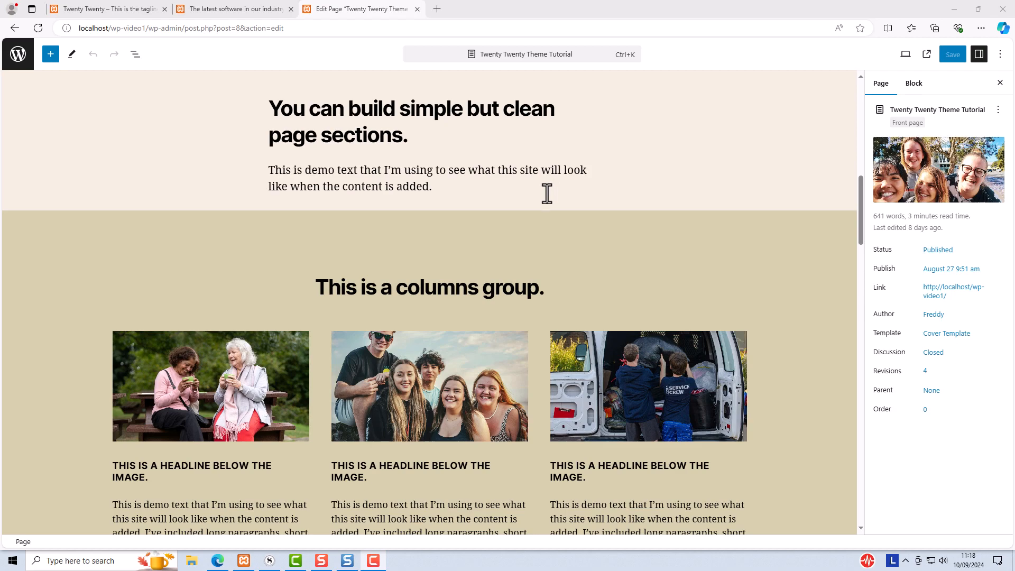
# Examine the alignment options of the heading, the group and the columns blocks on the front page
pyautogui.click(373, 109)
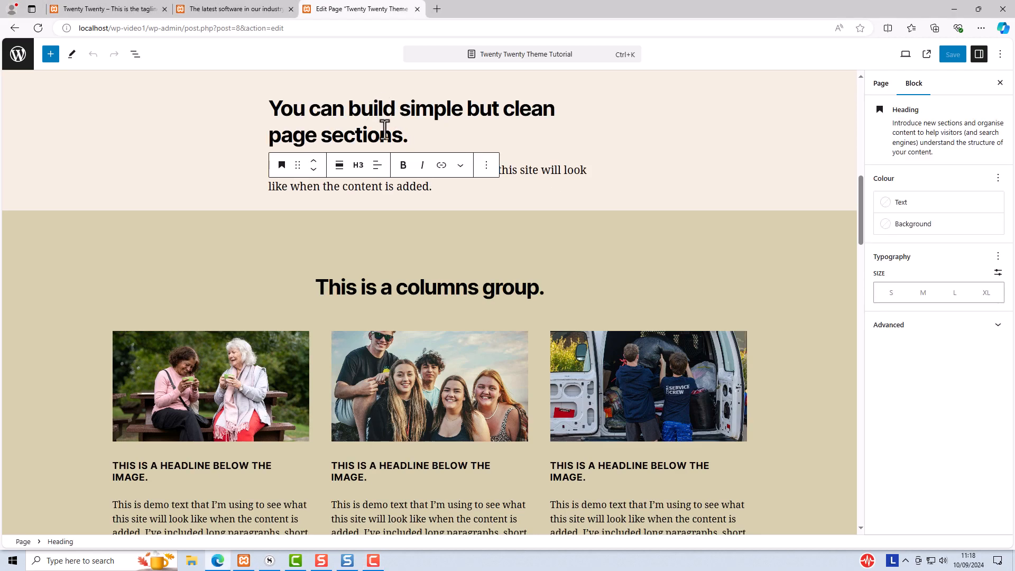
pyautogui.click(339, 166)
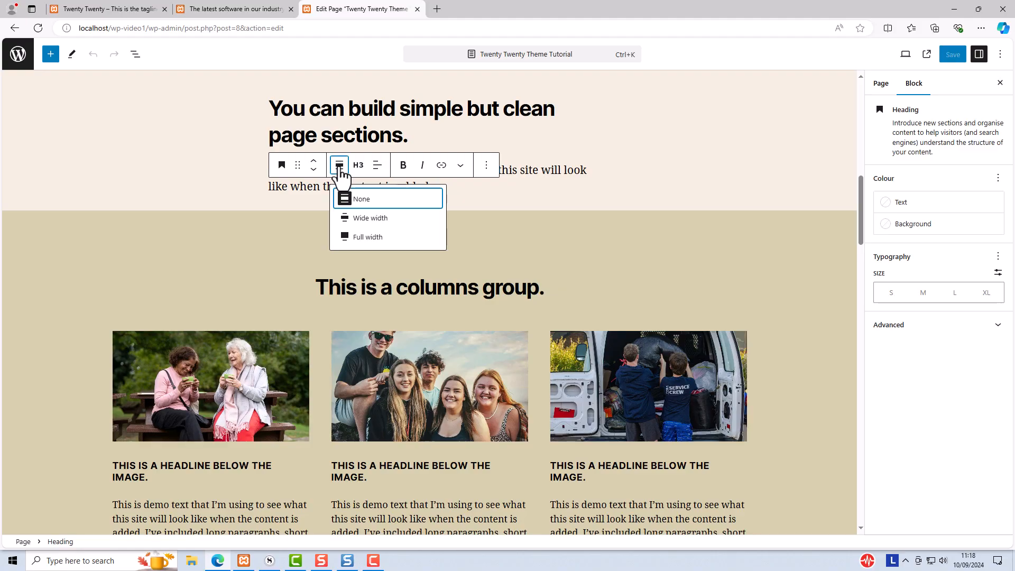
pyautogui.click(401, 197)
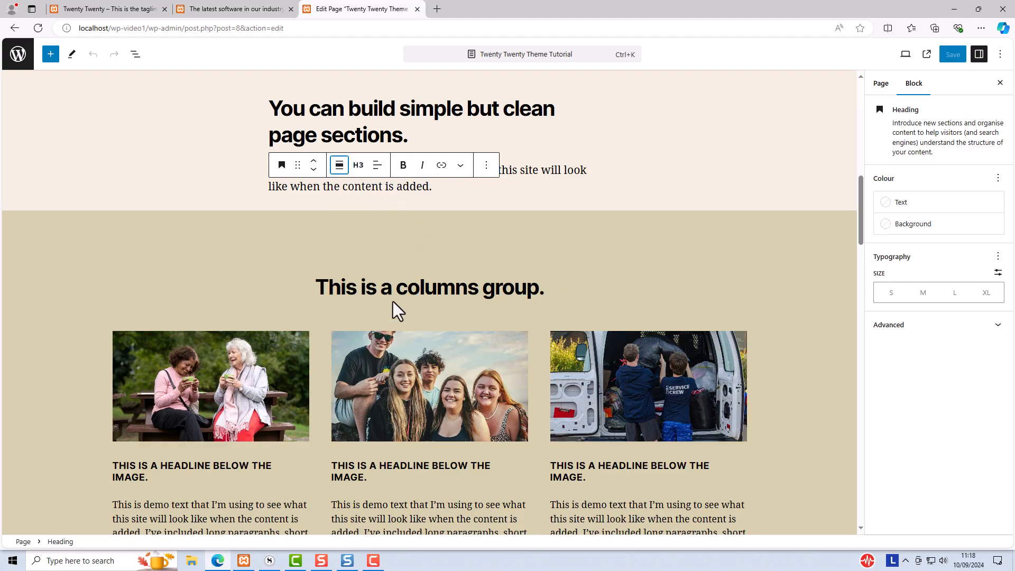
pyautogui.click(146, 213)
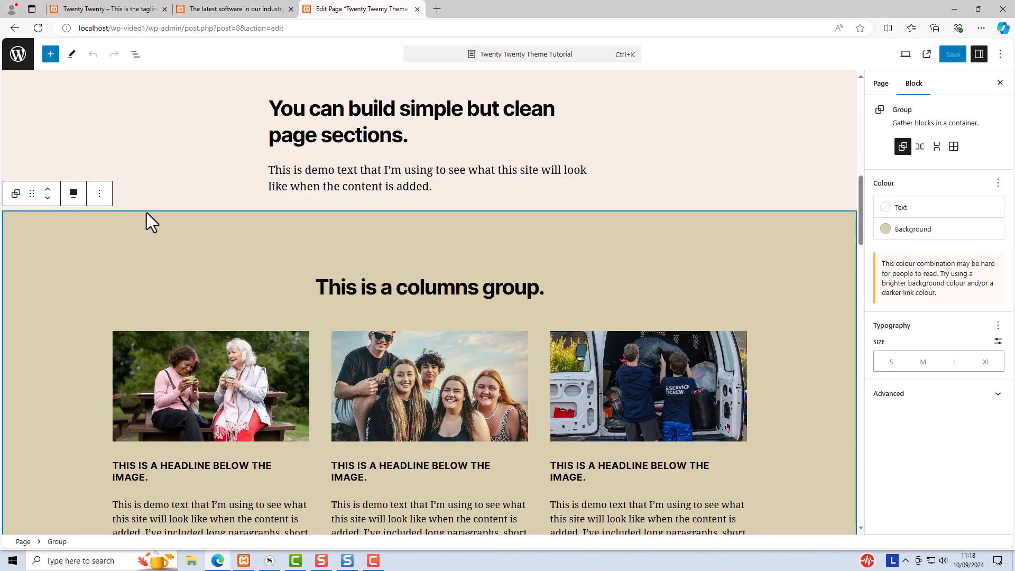
pyautogui.click(76, 195)
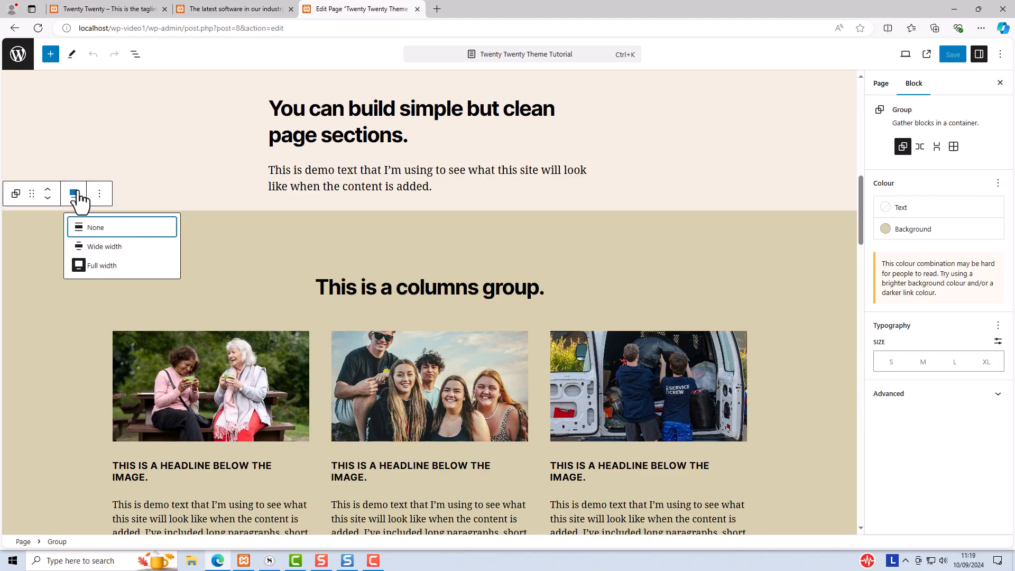
pyautogui.click(75, 195)
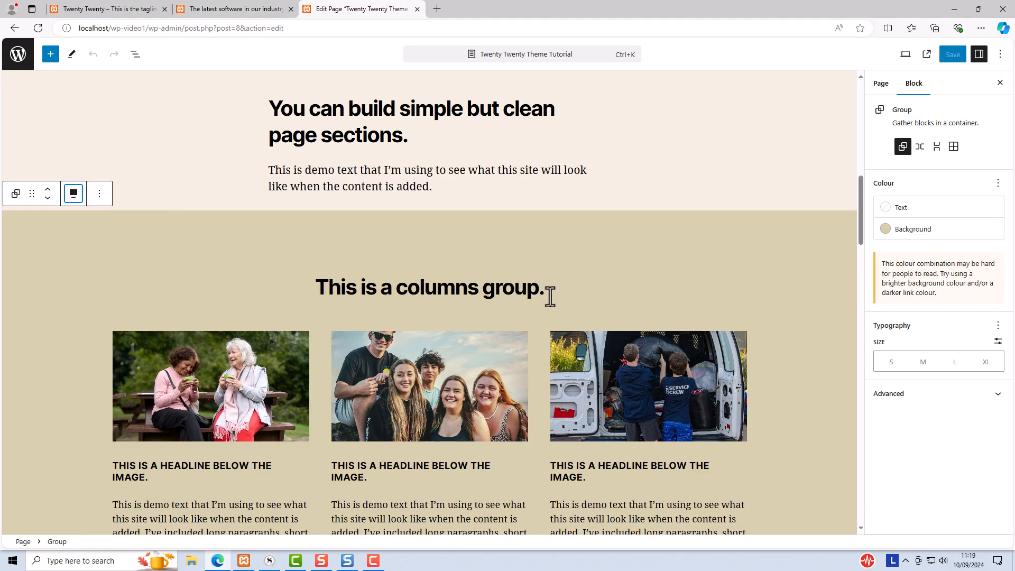
pyautogui.scroll(-1, 258, 178)
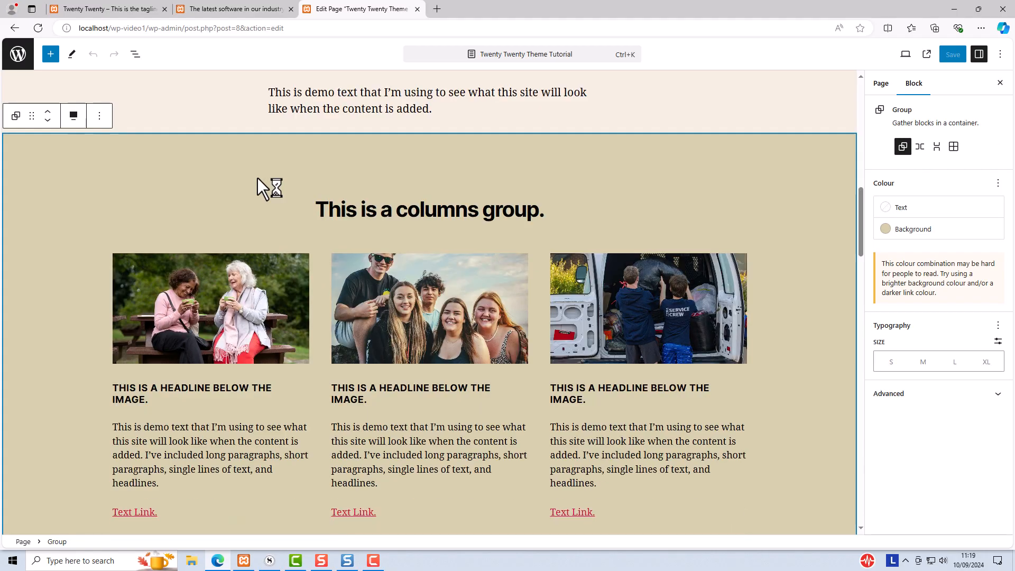
pyautogui.click(146, 429)
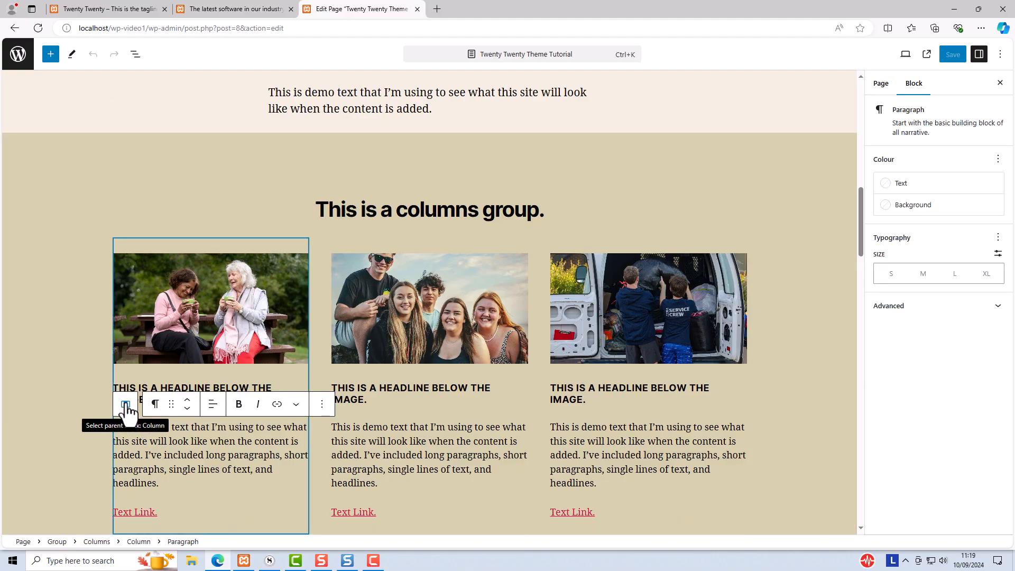
pyautogui.click(125, 405)
pyautogui.click(124, 221)
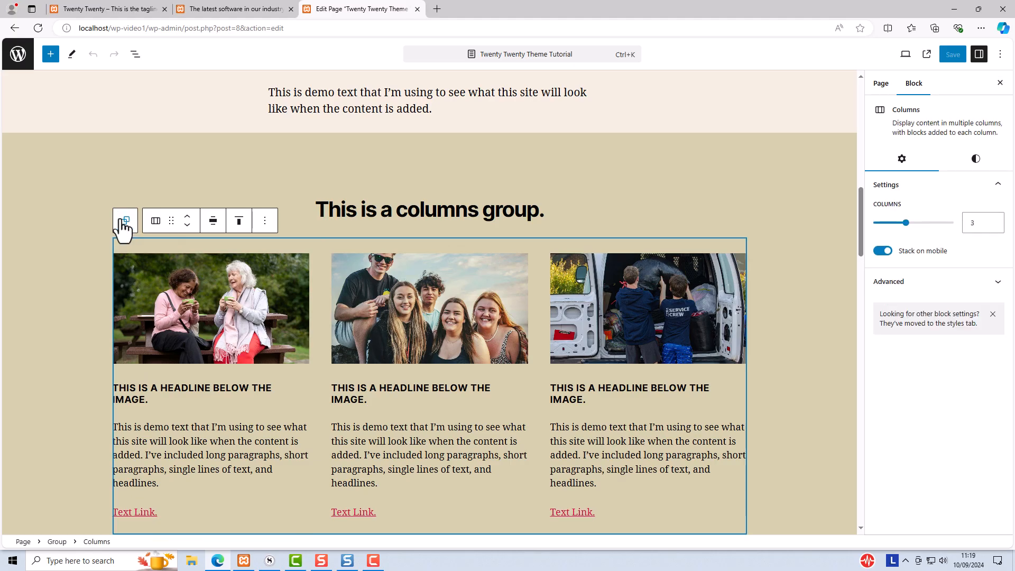
pyautogui.click(214, 221)
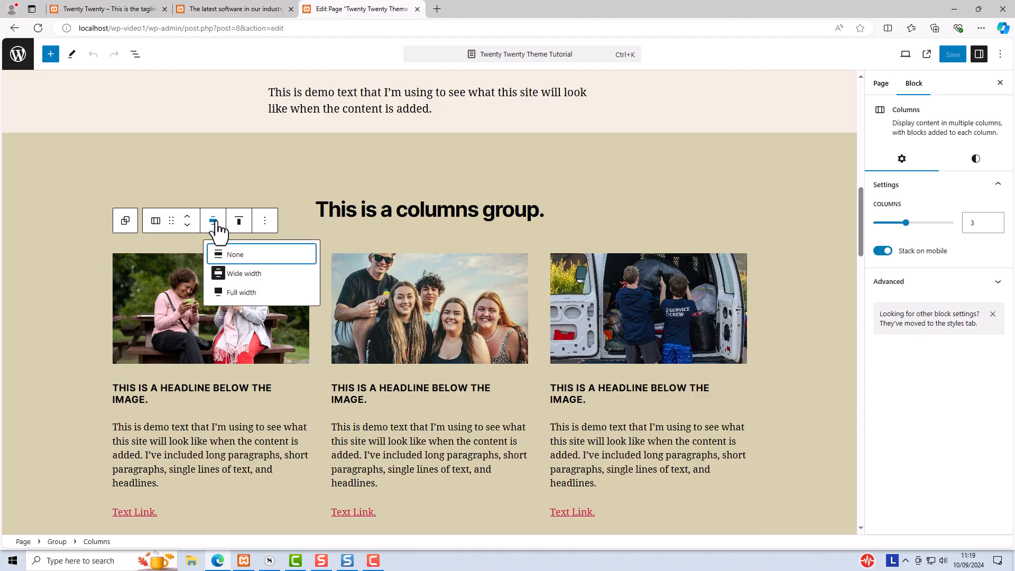
pyautogui.scroll(2, 369, 179)
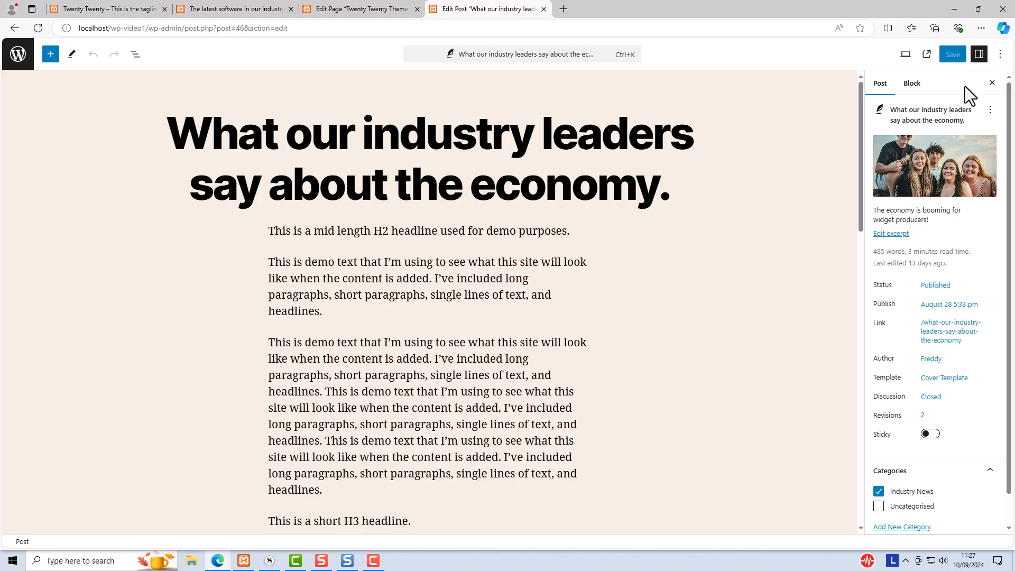
# Open and close the post's excerpt editor in the sidebar, then view the post on the site
pyautogui.click(979, 54)
pyautogui.click(978, 54)
pyautogui.moveTo(904, 177)
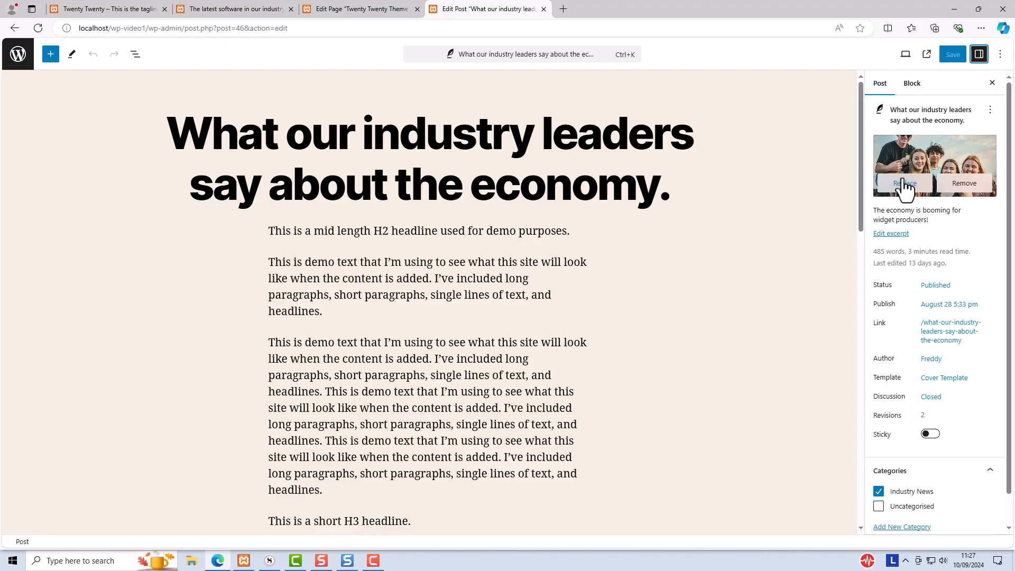
pyautogui.click(881, 234)
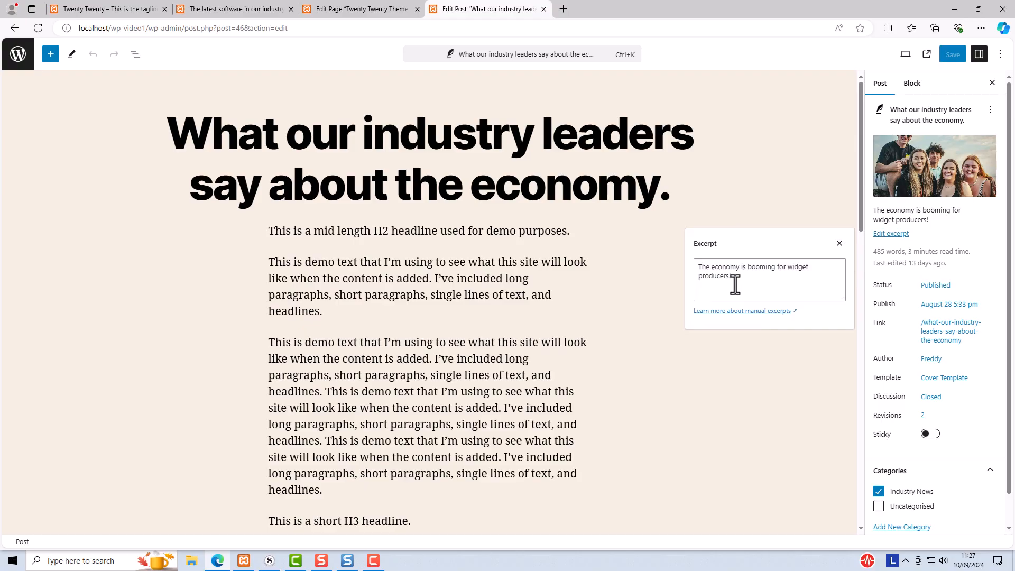
pyautogui.click(842, 155)
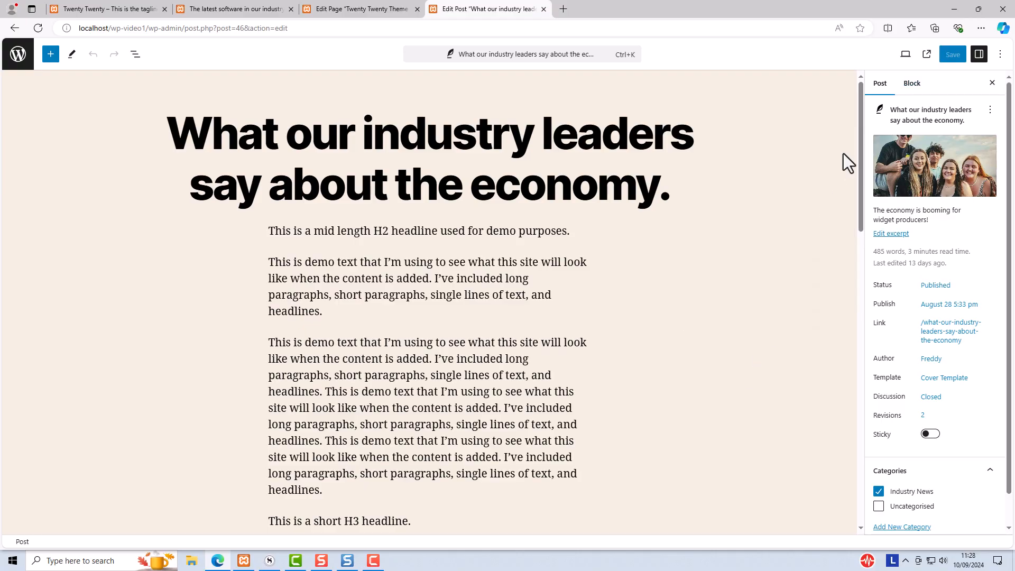
pyautogui.click(926, 55)
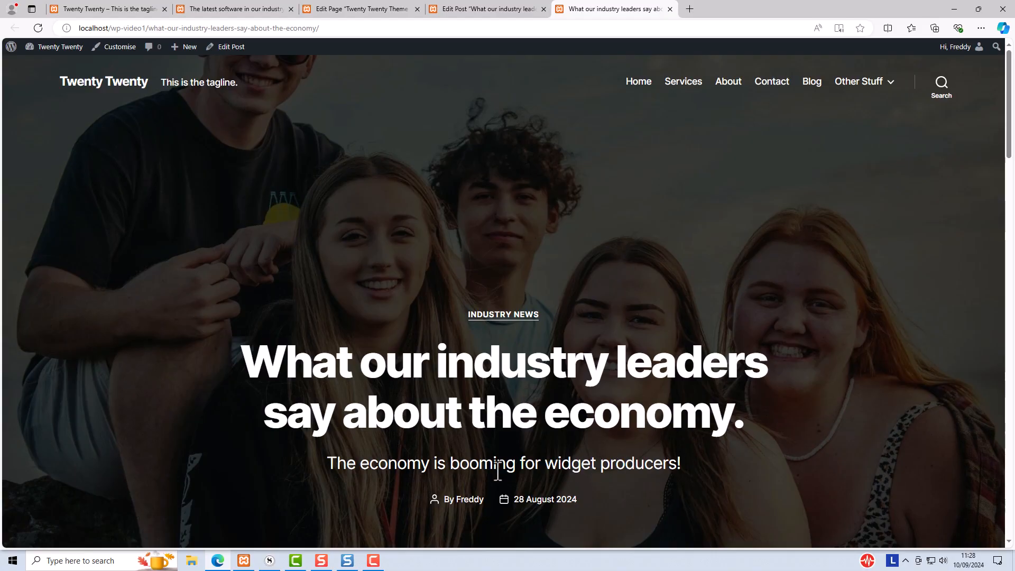
# Switch to the latest software post and open then close the header search overlay
pyautogui.click(743, 10)
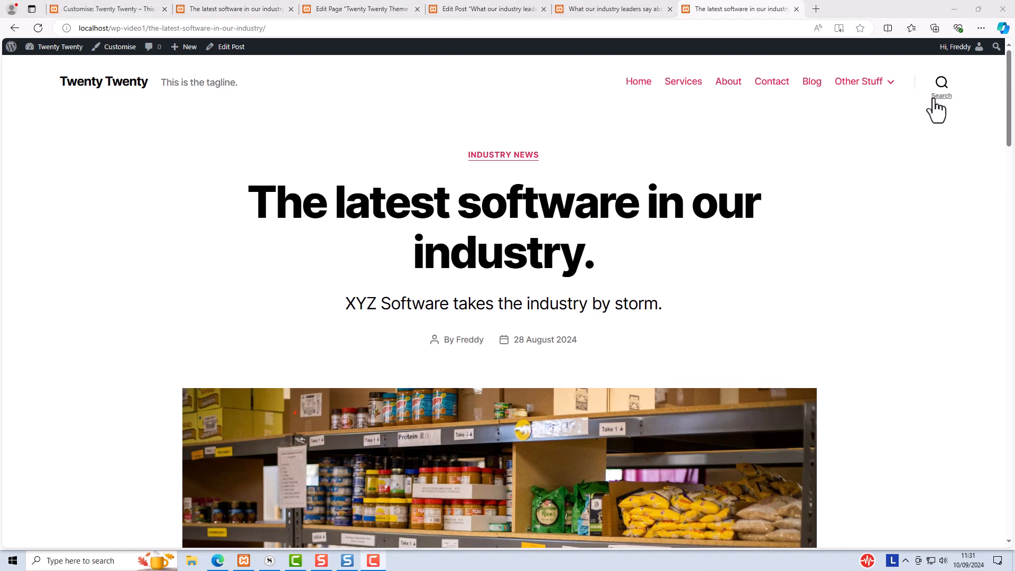
pyautogui.click(942, 105)
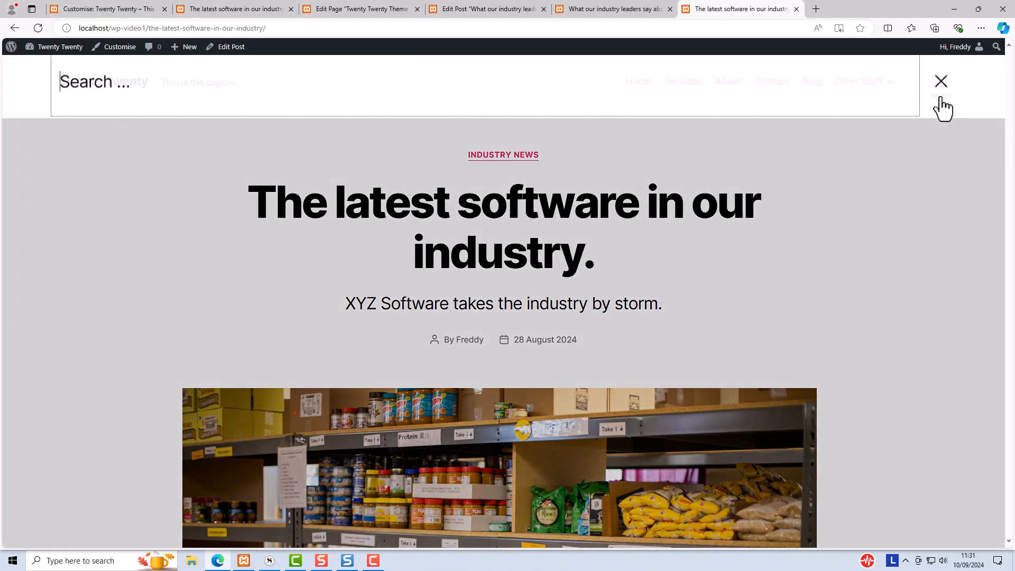
pyautogui.click(941, 106)
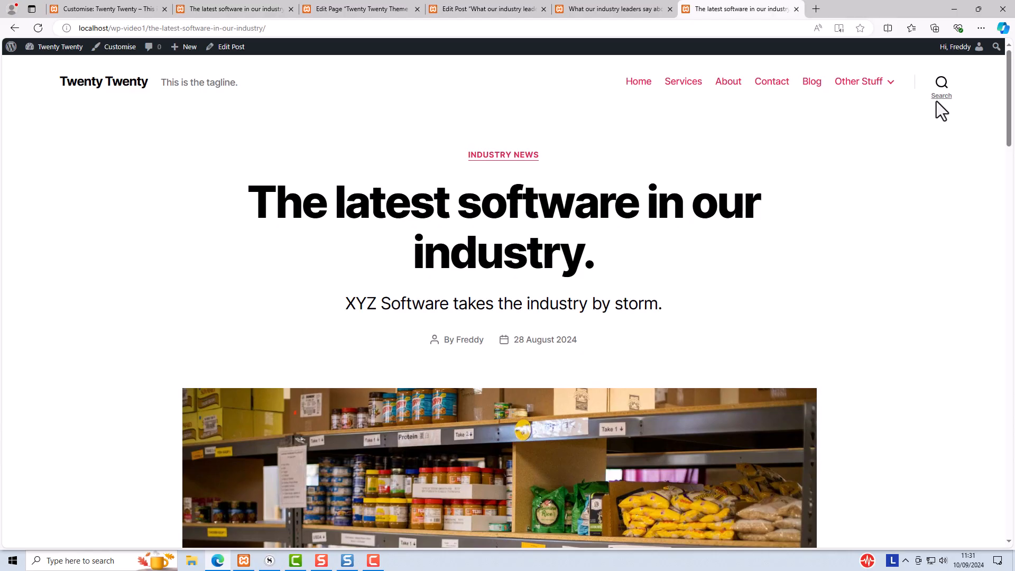
# Open Theme Options in the Customiser and toggle Show search in header off and back on
pyautogui.click(117, 48)
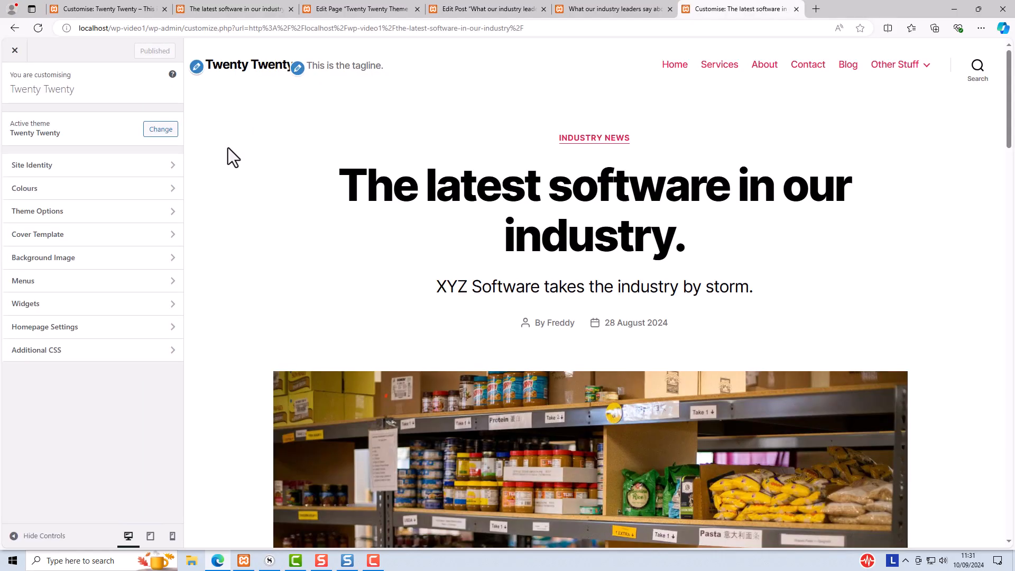
pyautogui.click(38, 211)
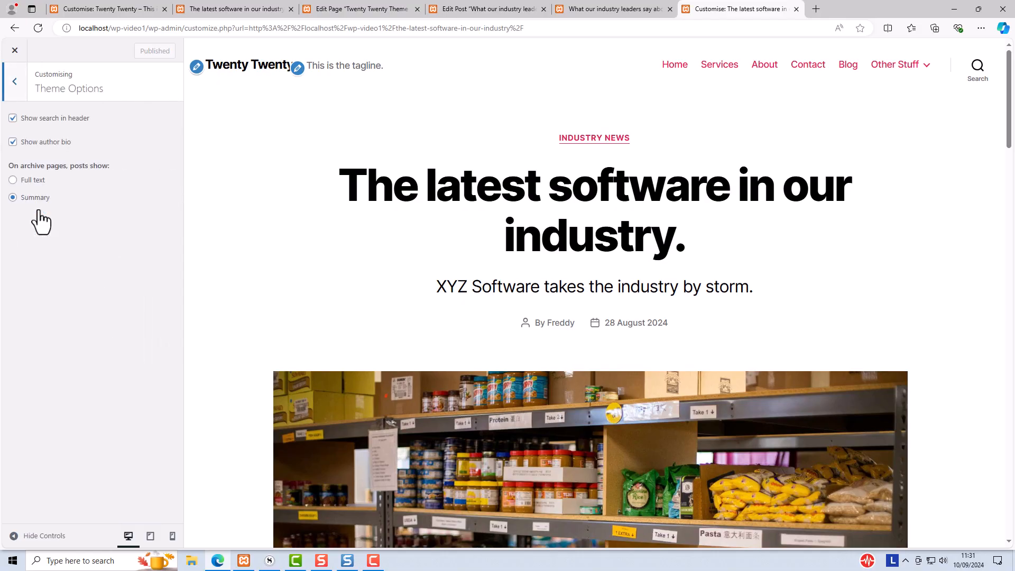
pyautogui.click(16, 123)
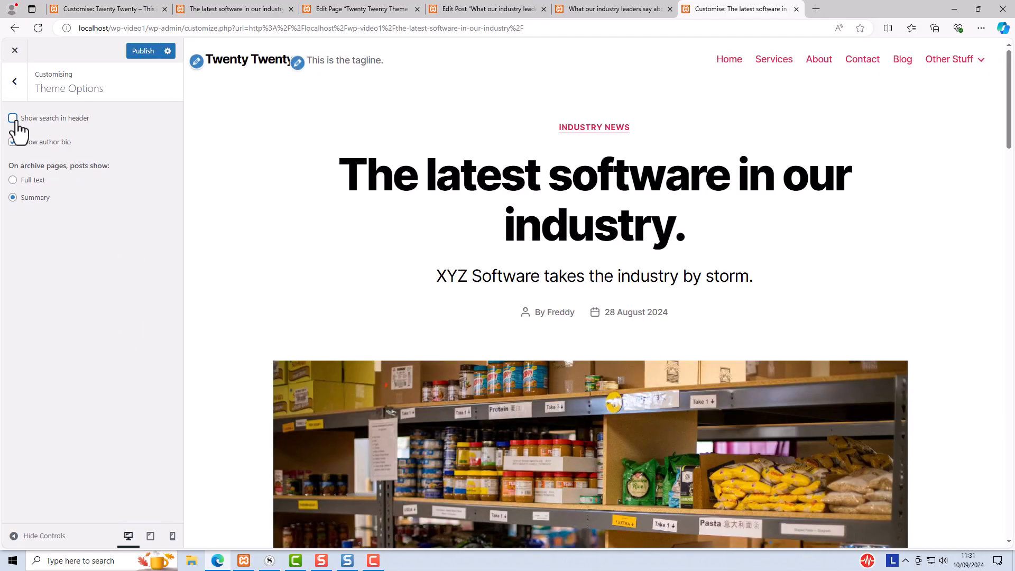
pyautogui.click(16, 123)
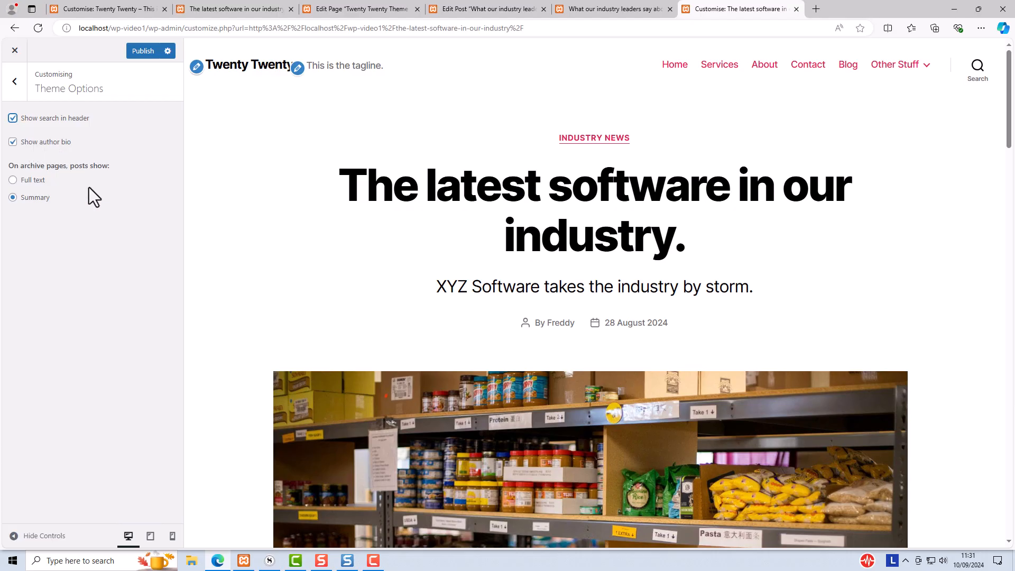
# Compare the author bio at the end of the post preview with the Biographical Info in the user profile
pyautogui.moveTo(1009, 111); pyautogui.dragTo(1012, 429)
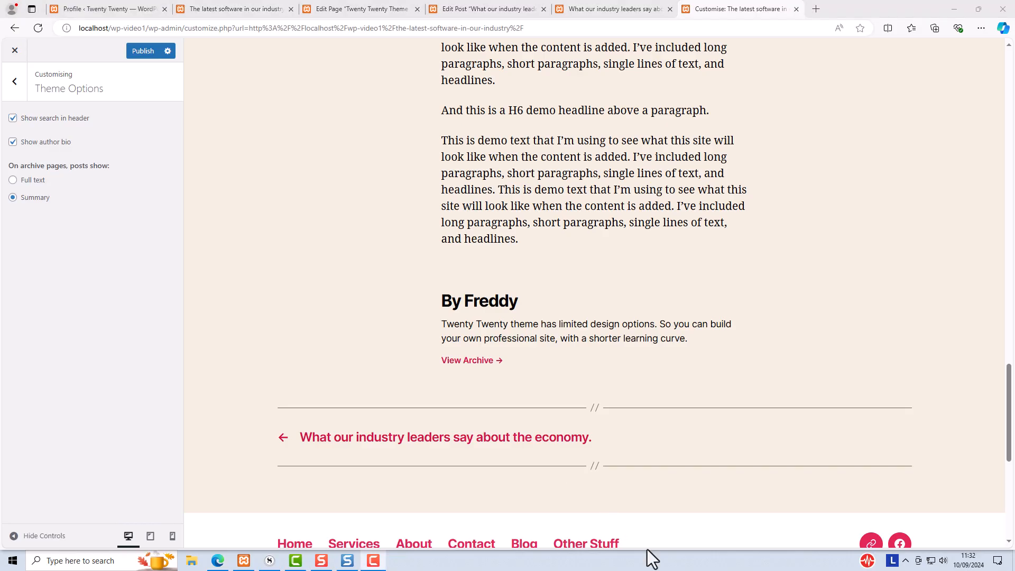
pyautogui.click(123, 11)
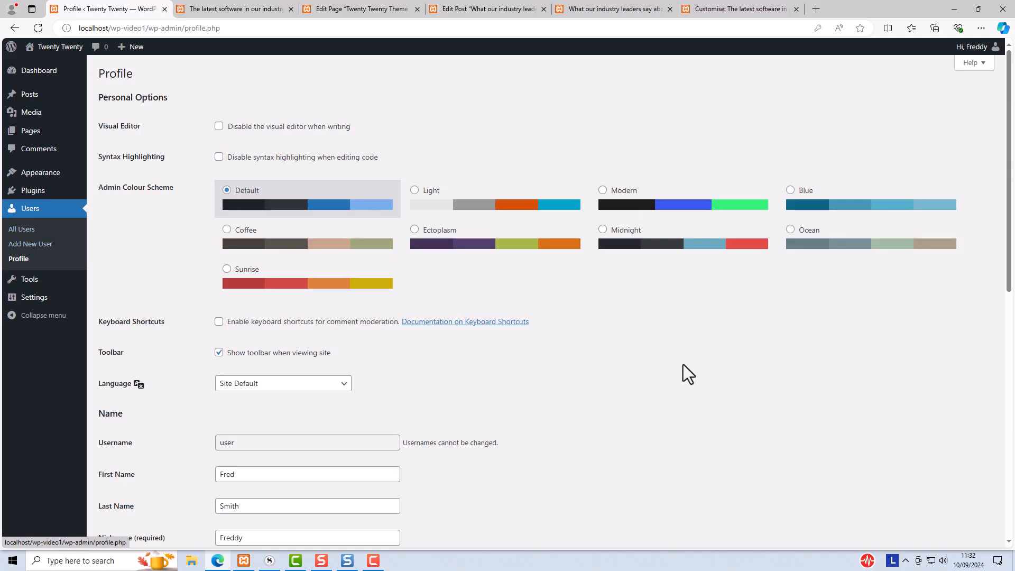
pyautogui.scroll(-8, 687, 360)
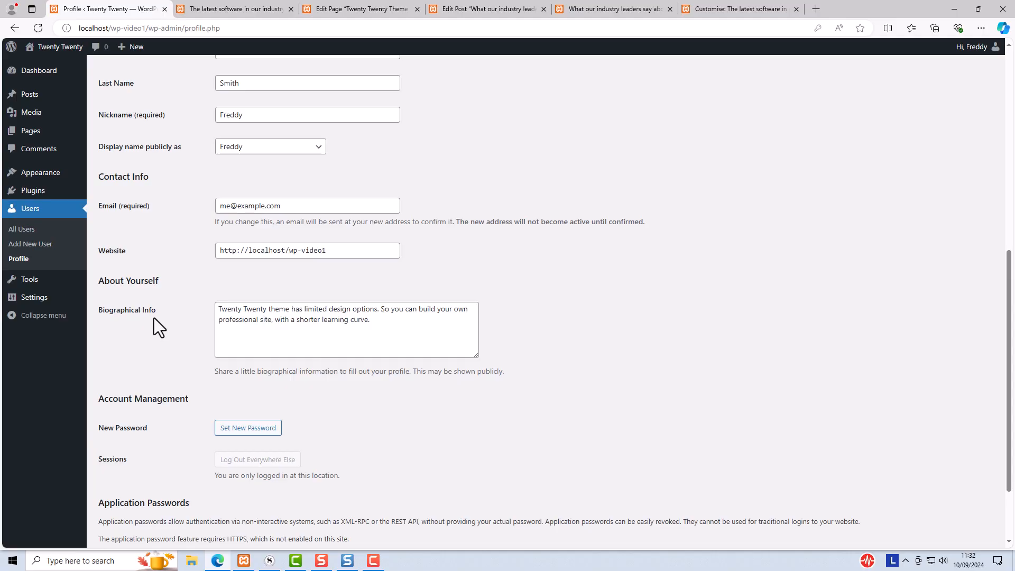
pyautogui.click(728, 5)
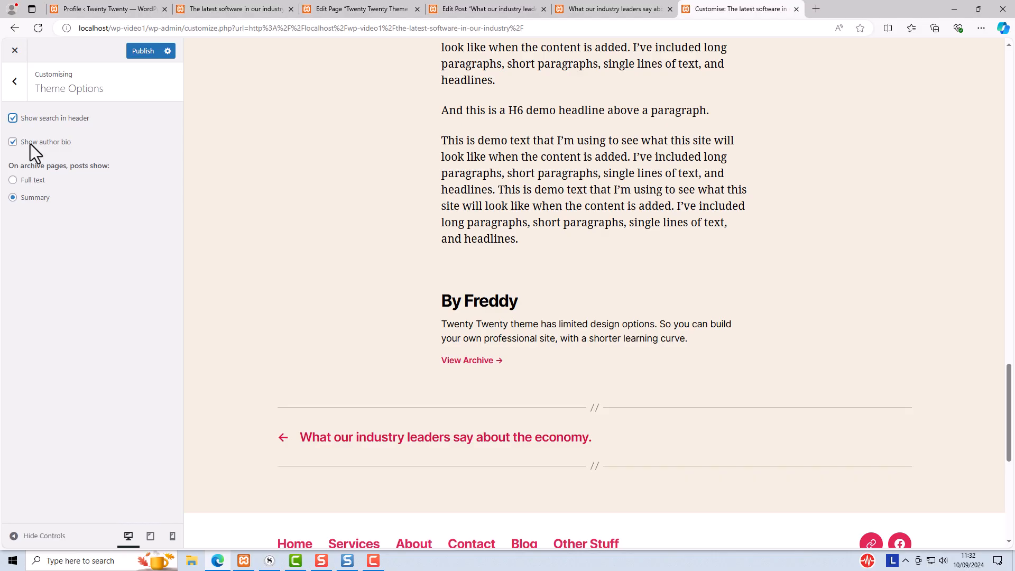
# Toggle Show author bio off and back on, returning the preview to the top of the post
pyautogui.click(12, 142)
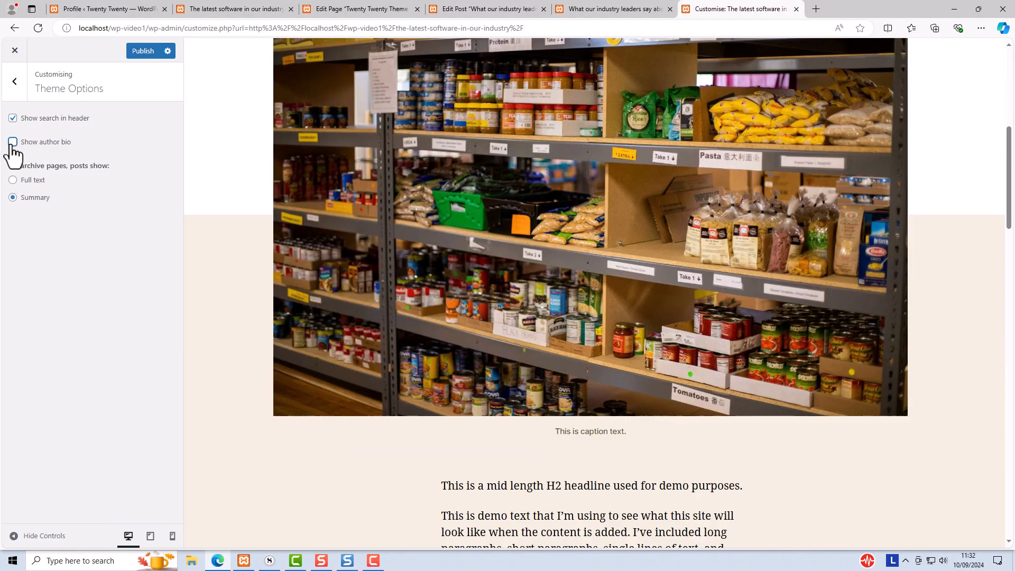
pyautogui.click(12, 142)
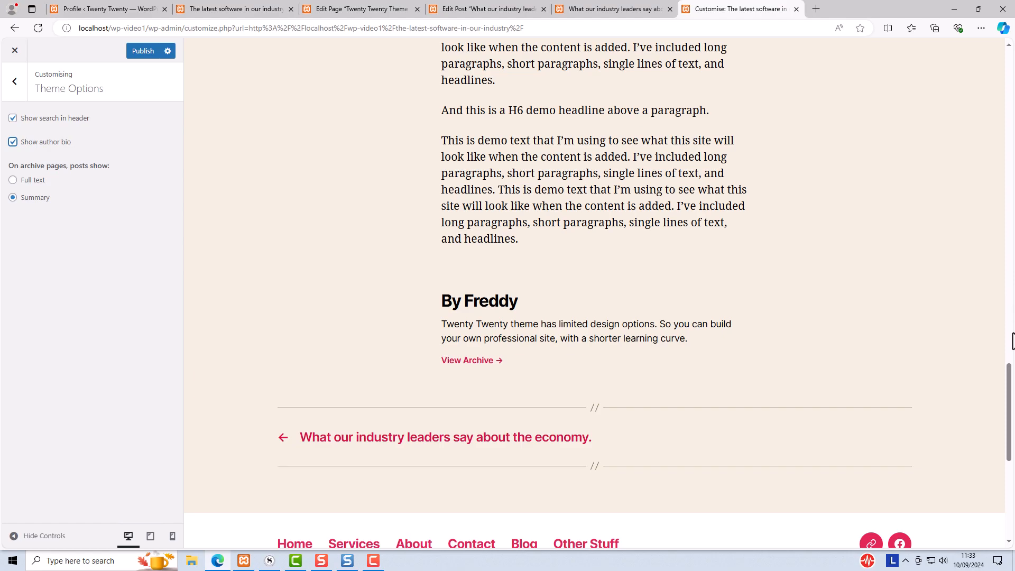
pyautogui.moveTo(1010, 375); pyautogui.dragTo(1010, 53)
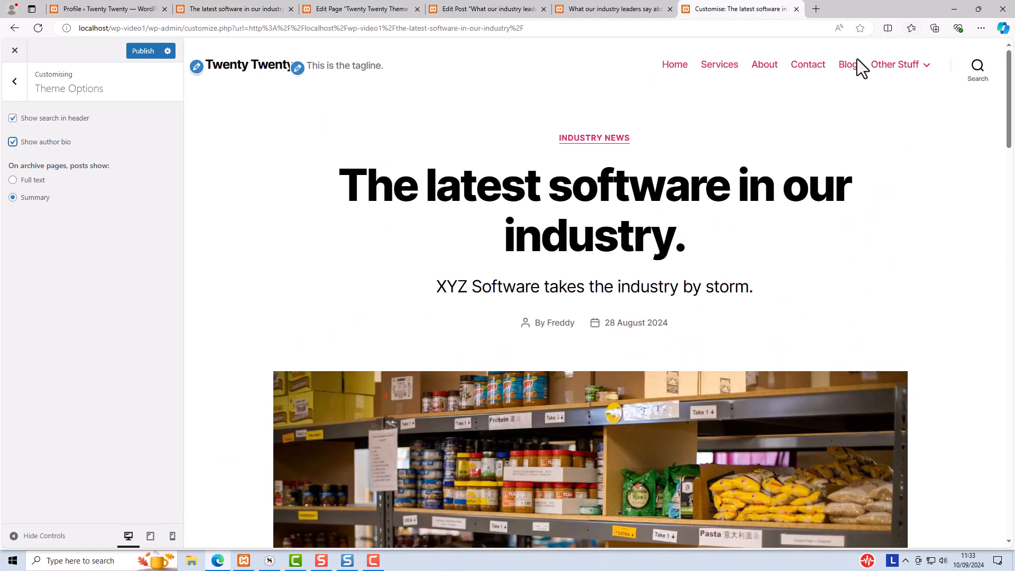
# Preview the Blog page and set archive pages to show posts as Full text
pyautogui.click(841, 74)
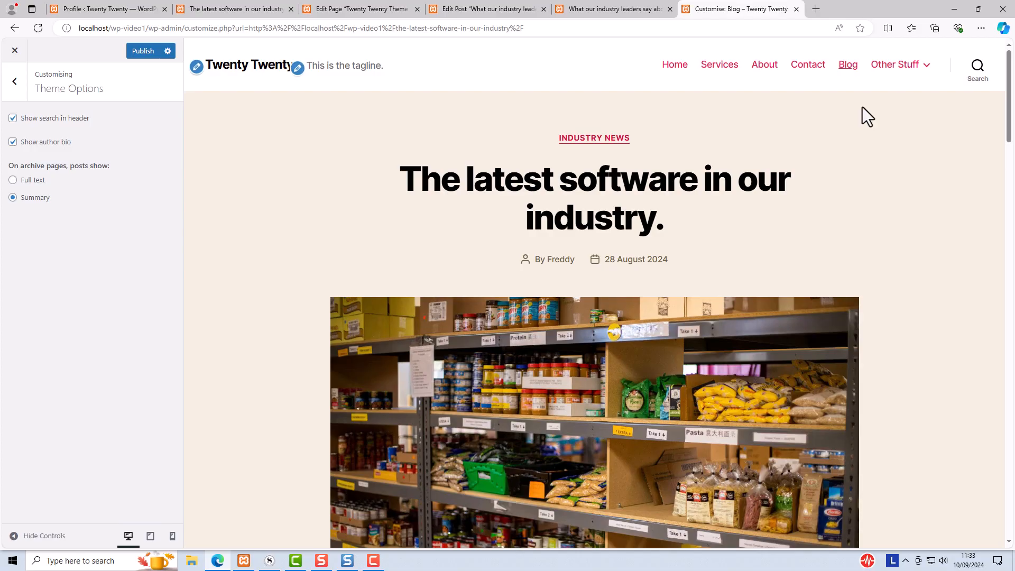
pyautogui.scroll(-5, 862, 107)
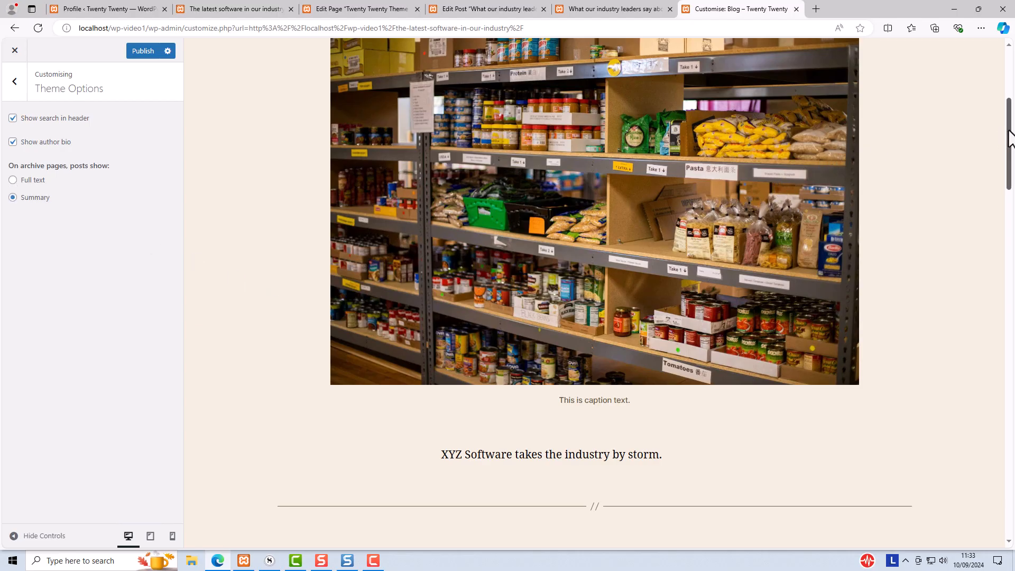
pyautogui.moveTo(1009, 139); pyautogui.dragTo(1013, 77)
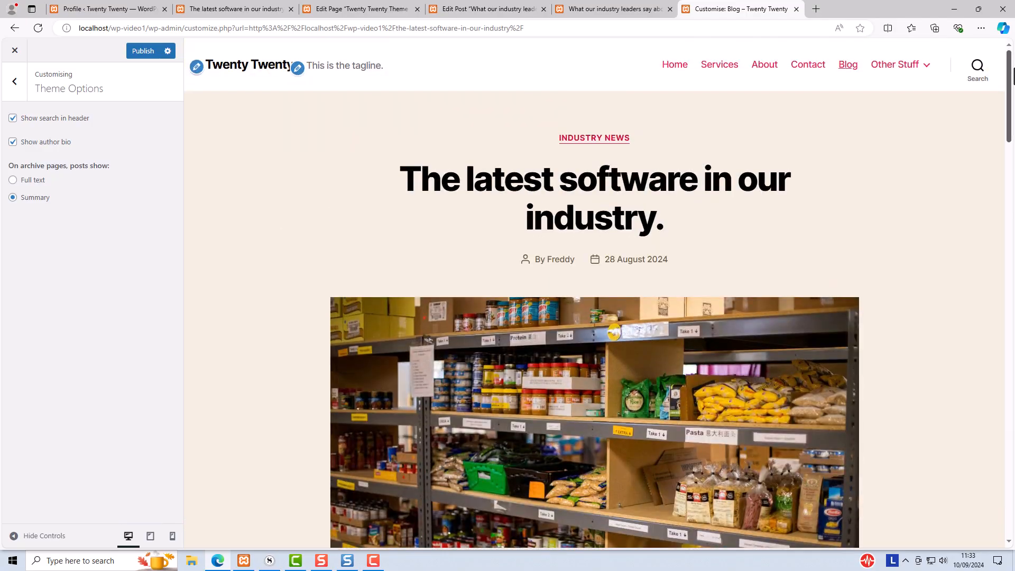
pyautogui.click(13, 180)
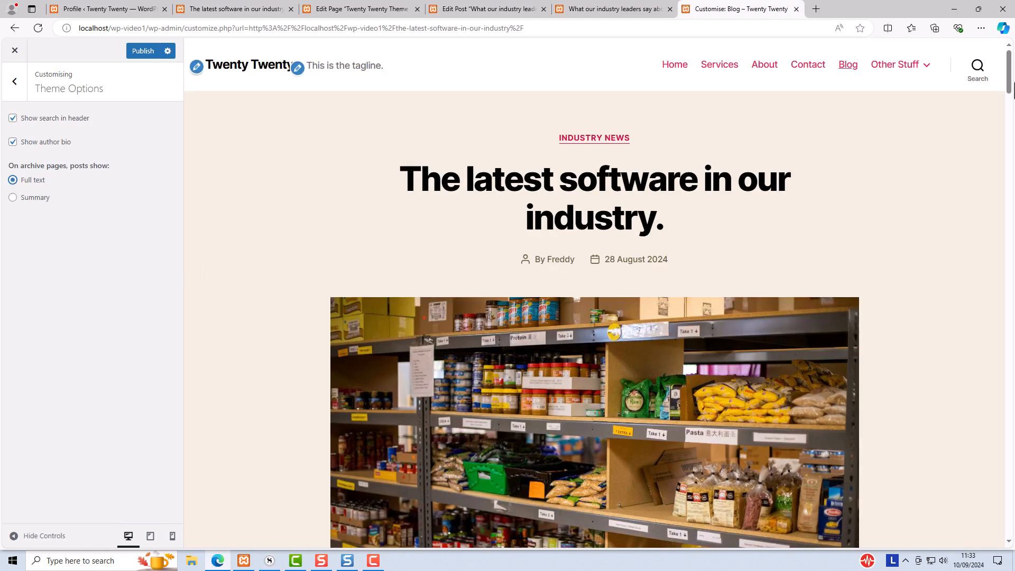
pyautogui.moveTo(1010, 79); pyautogui.dragTo(1011, 353)
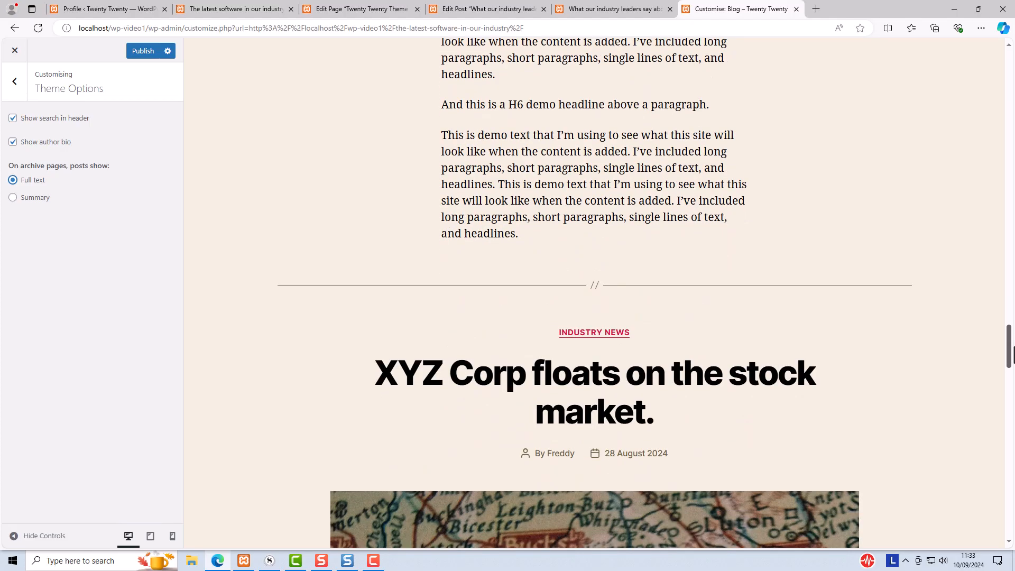
pyautogui.scroll(15, 940, 181)
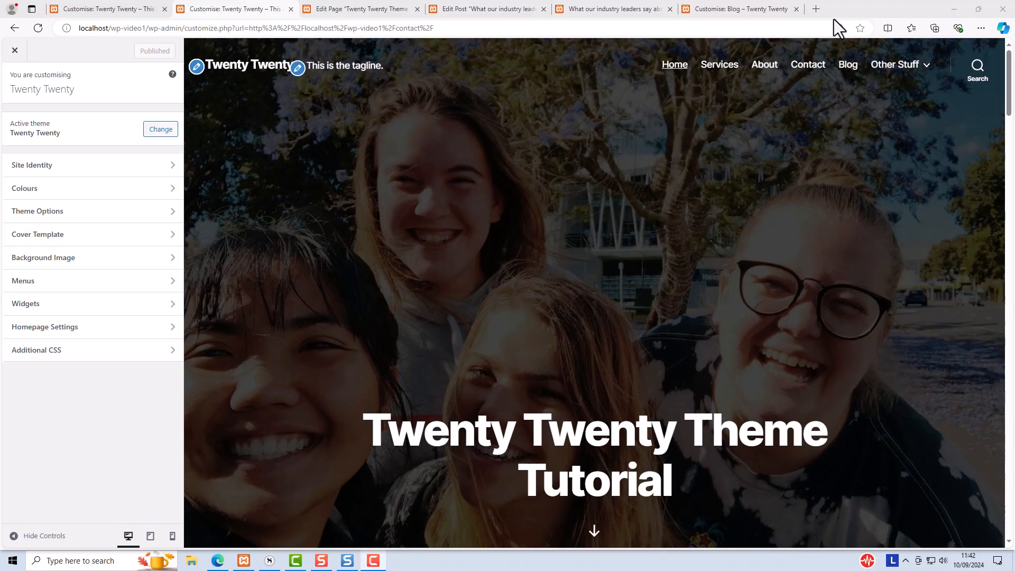
# Preview the Contact page and uncomment the first Additional CSS rule hiding the page's entry header, then highlight its page ID
pyautogui.click(719, 65)
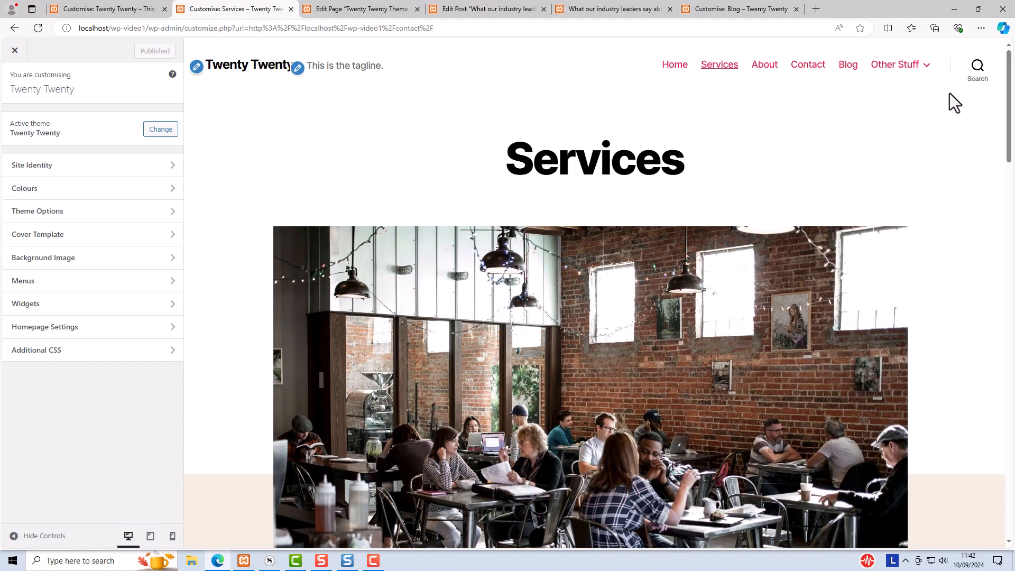
pyautogui.moveTo(1011, 111)
pyautogui.mouseDown()
pyautogui.moveTo(1009, 190)
pyautogui.moveTo(1006, 97)
pyautogui.mouseUp()
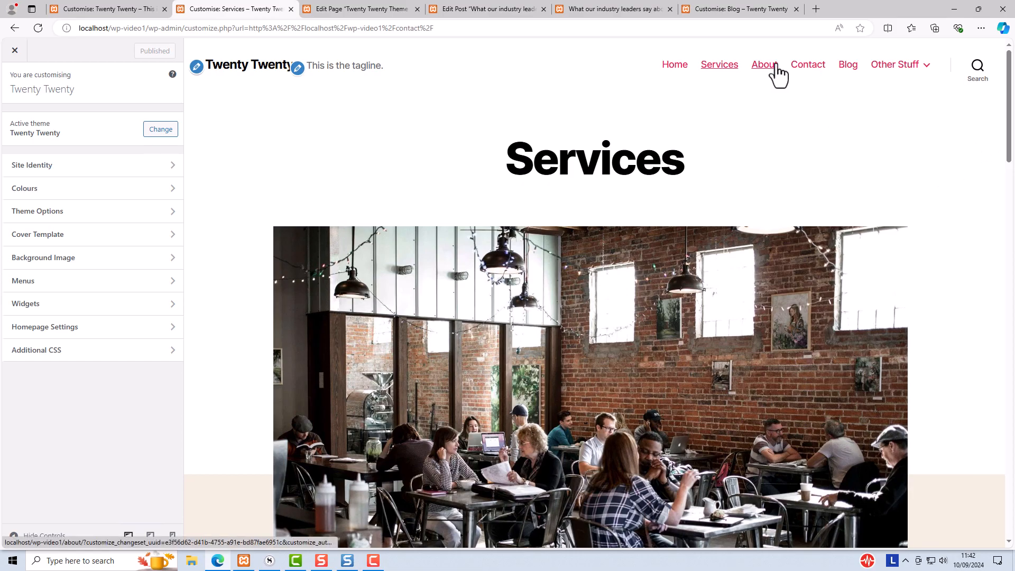
pyautogui.click(806, 66)
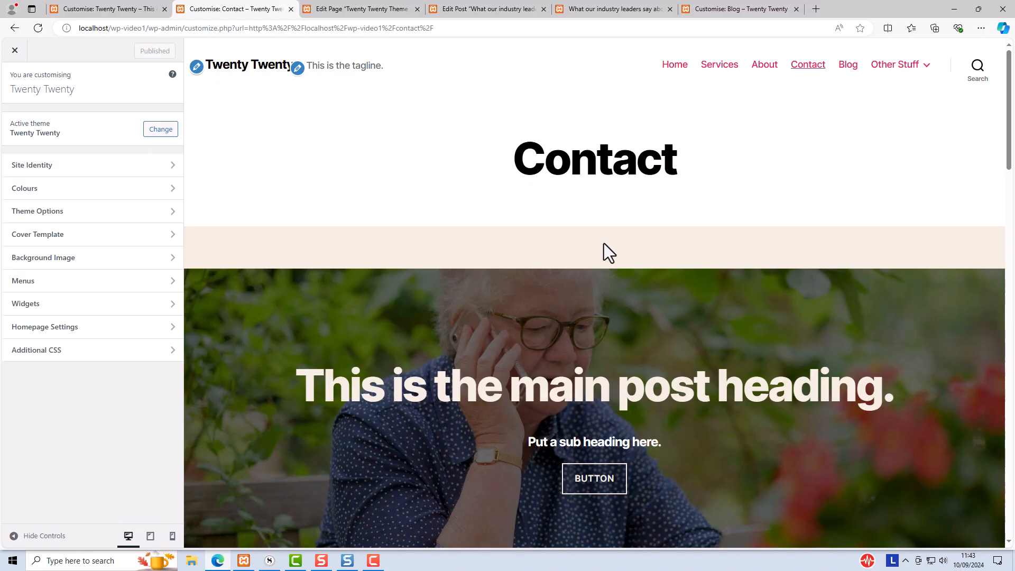
pyautogui.click(25, 355)
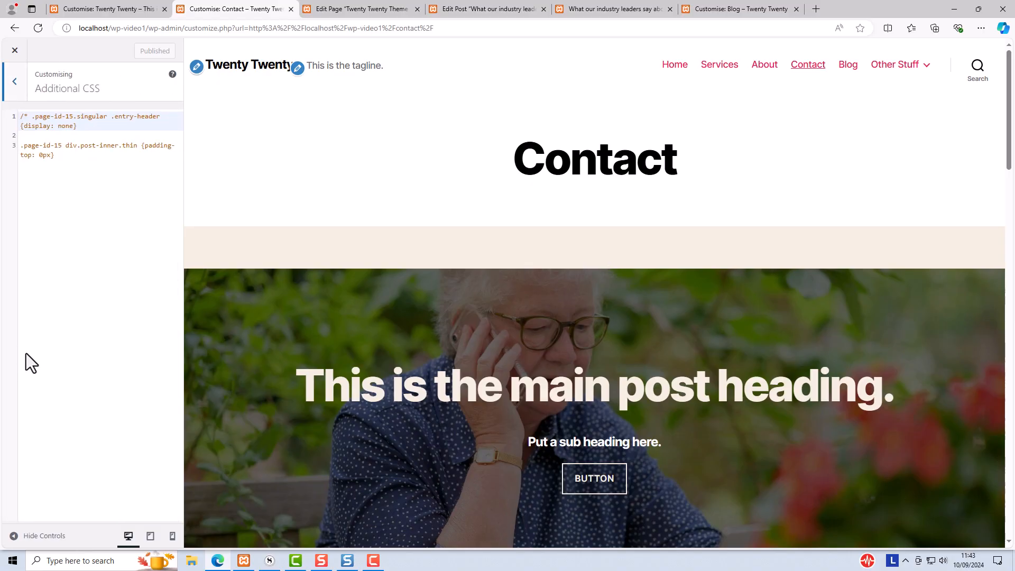
pyautogui.click(32, 116)
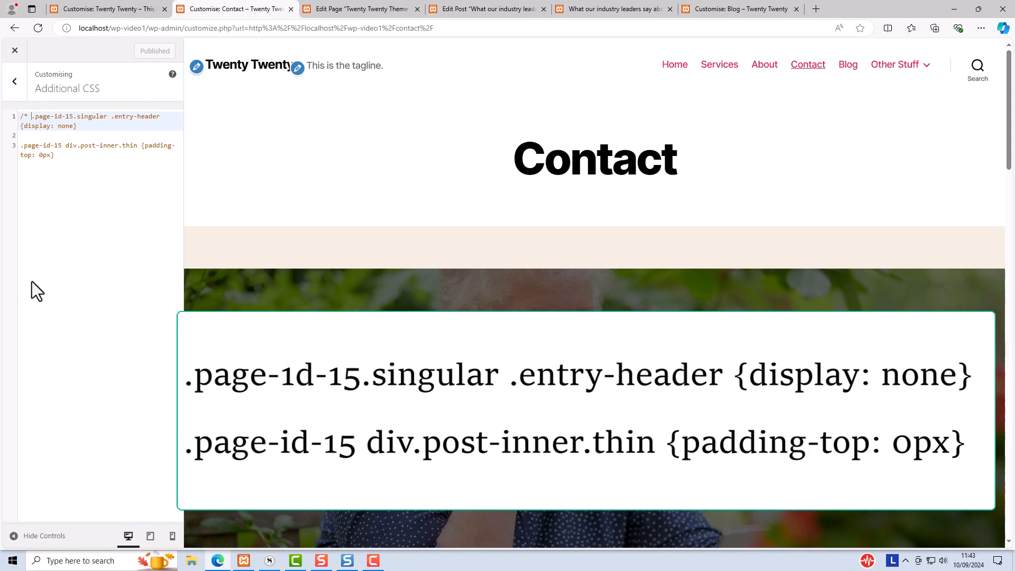
pyautogui.press('BackSpace')
pyautogui.press('BackSpace')
pyautogui.press('BackSpace')
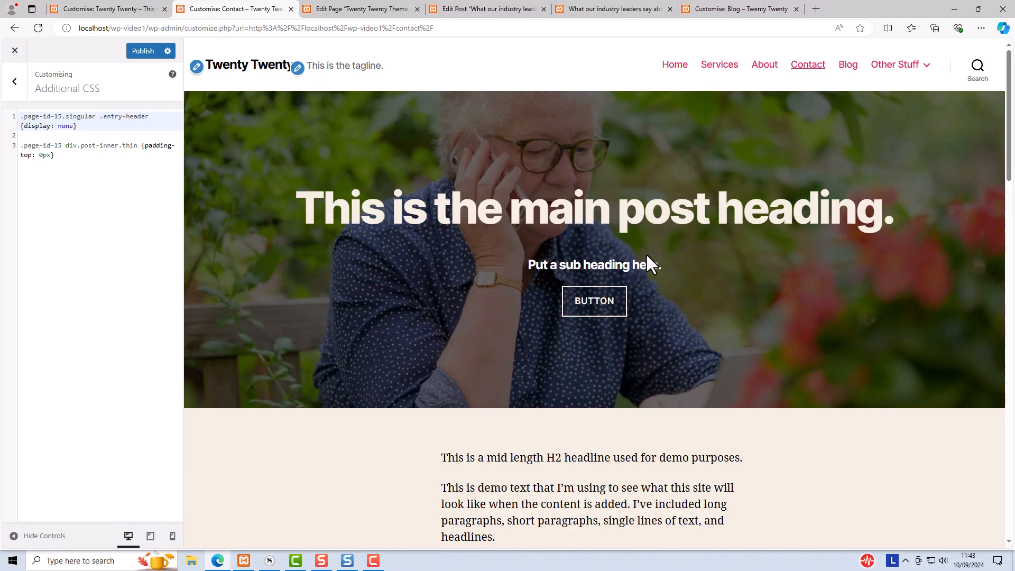
pyautogui.click(724, 62)
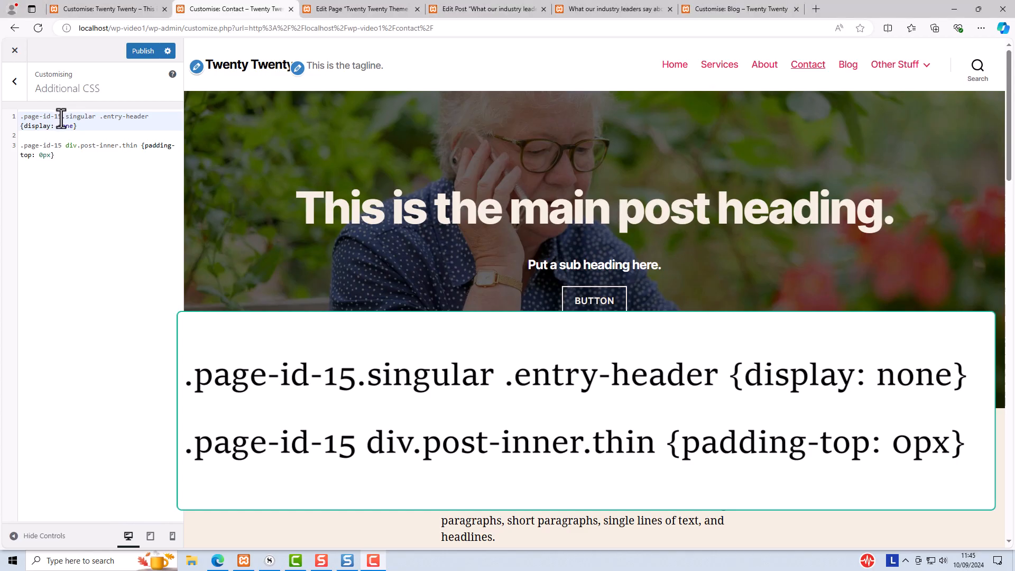
pyautogui.moveTo(61, 118); pyautogui.dragTo(22, 118)
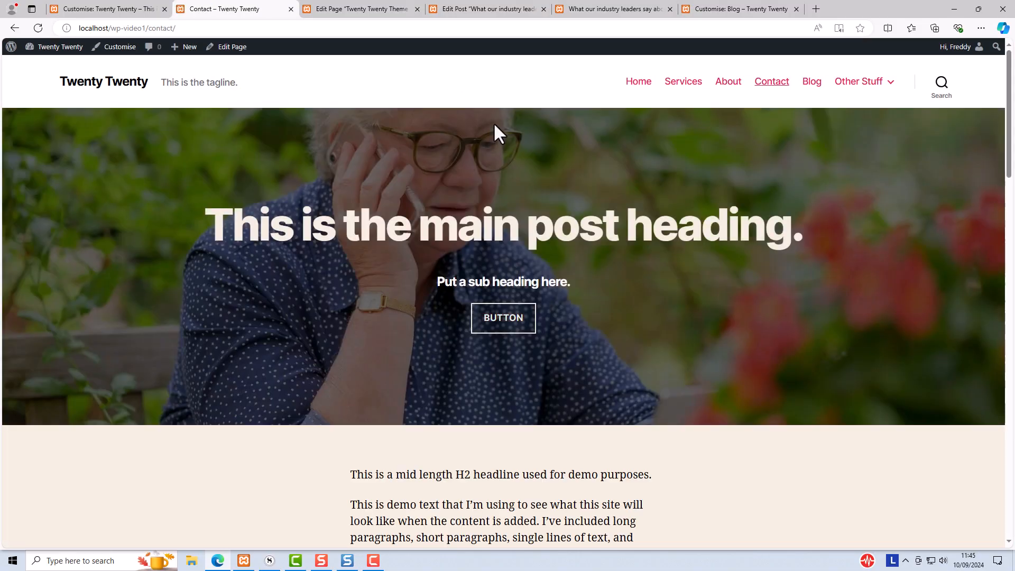
# Open the Contact page in the block editor and select the cover's heading, subheading and button blocks
pyautogui.click(221, 46)
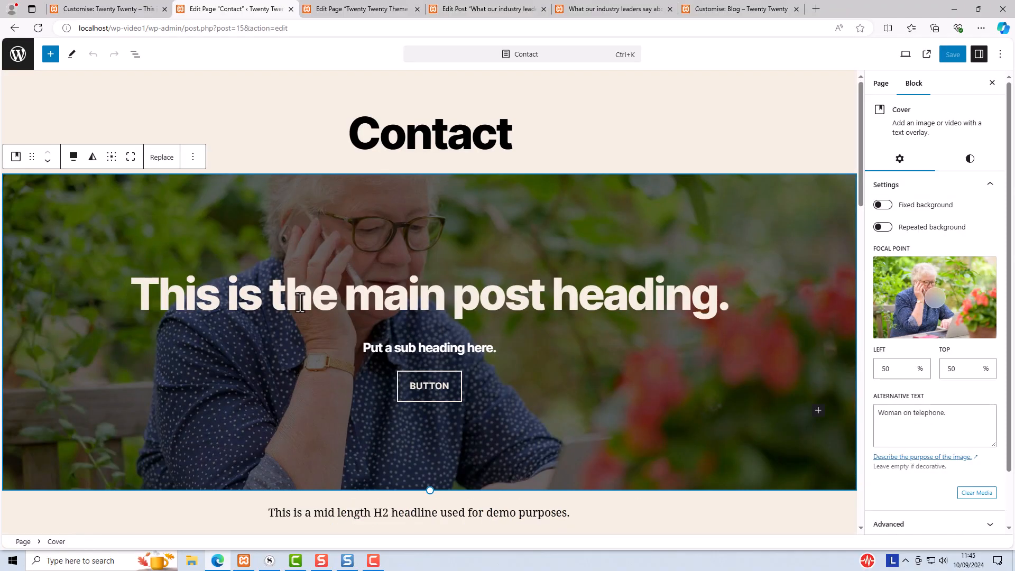
pyautogui.click(300, 303)
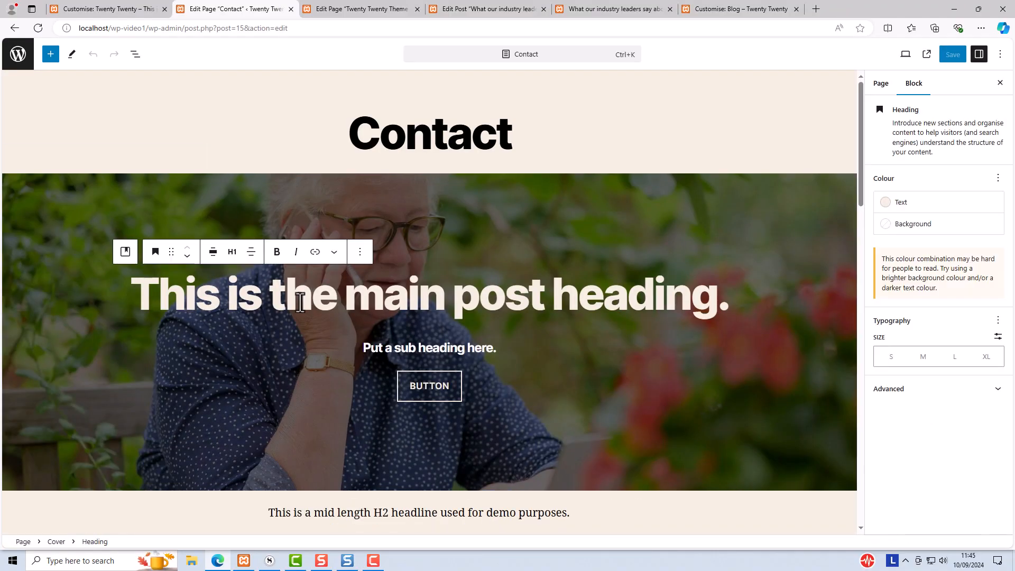
pyautogui.click(402, 350)
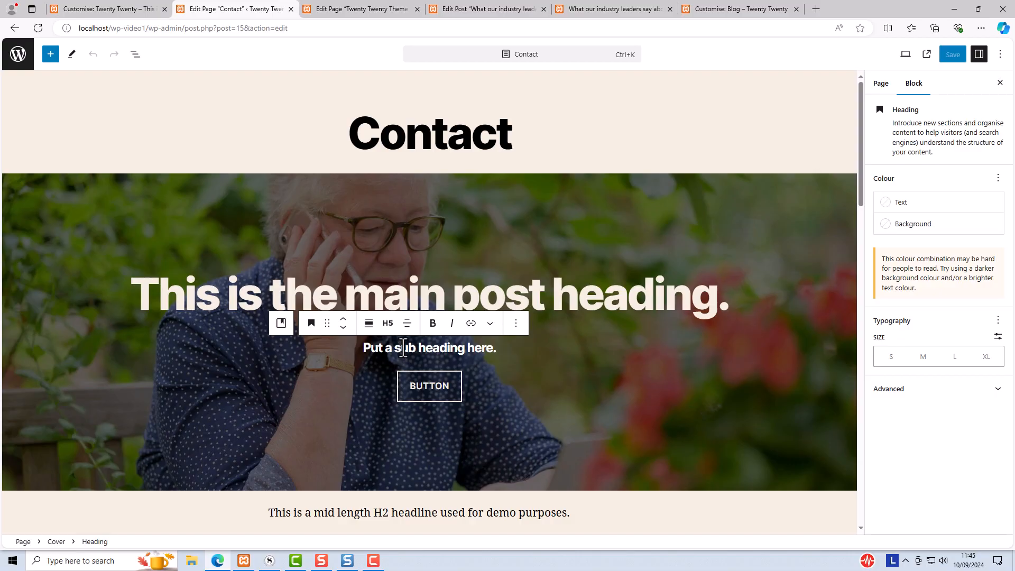
pyautogui.click(421, 386)
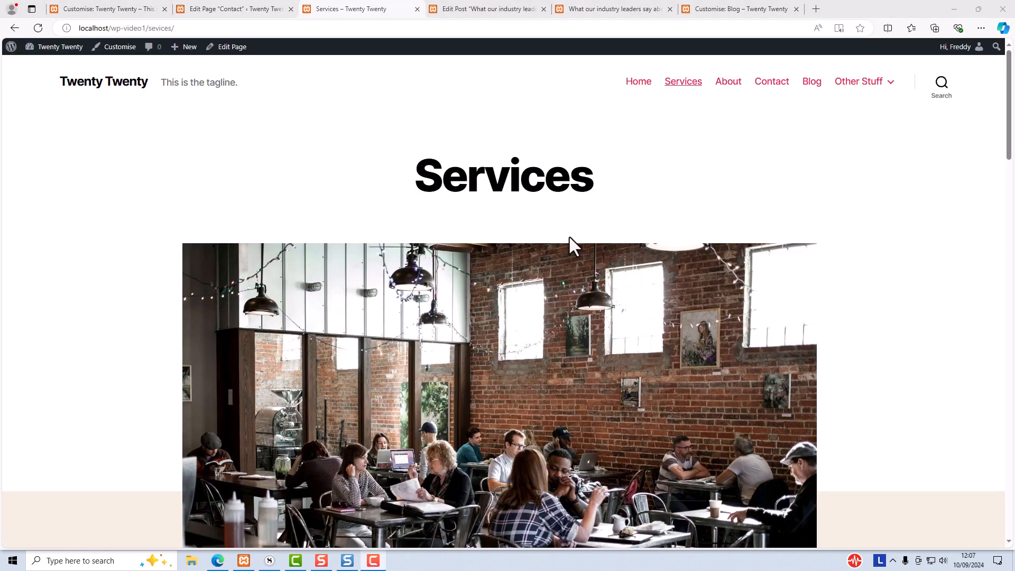
# Scroll through the Services page on the site and open it in the block editor
pyautogui.scroll(-5, 569, 237)
pyautogui.scroll(-1, 575, 254)
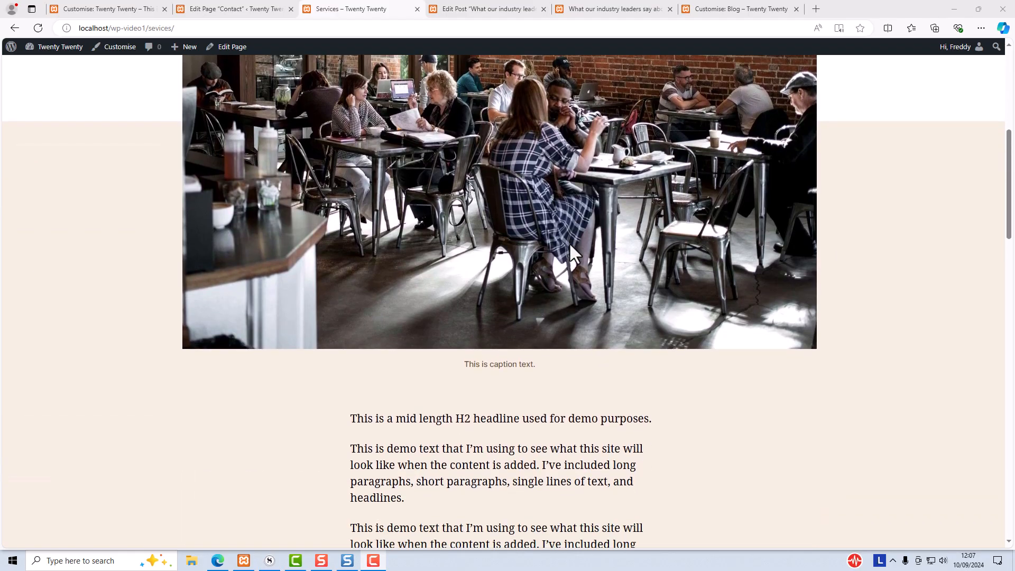
pyautogui.scroll(-3, 569, 242)
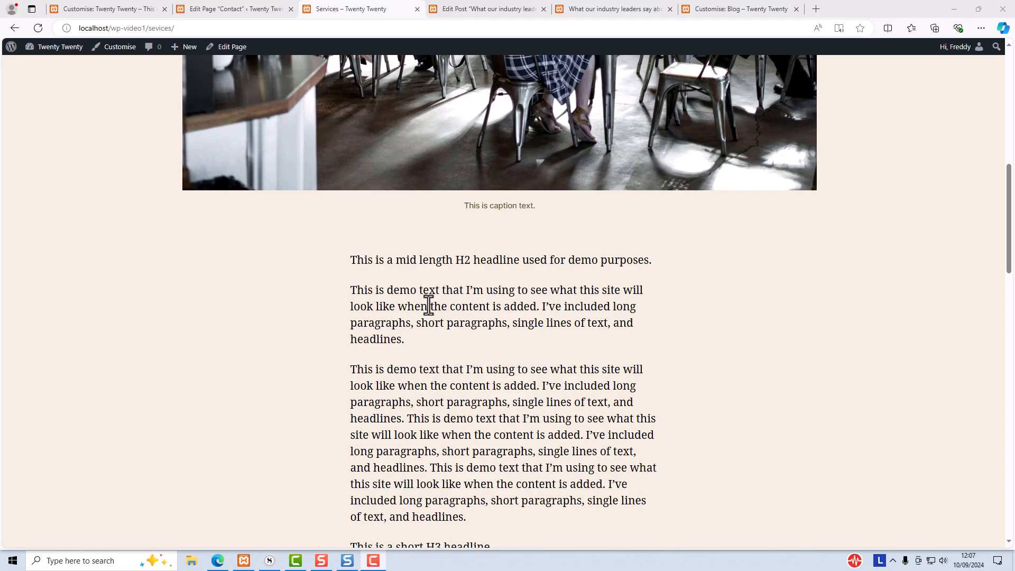
pyautogui.scroll(7, 416, 312)
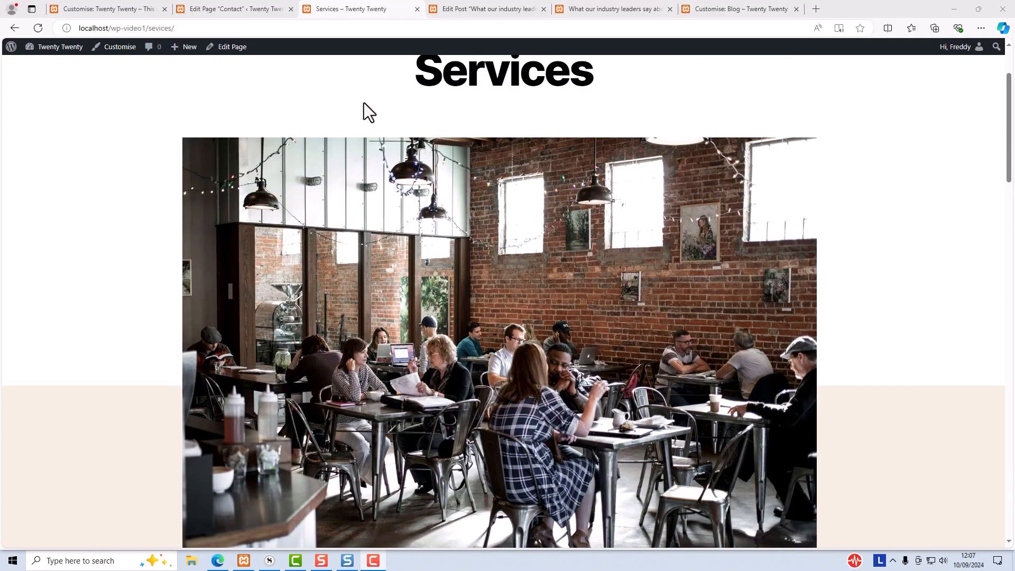
pyautogui.click(228, 47)
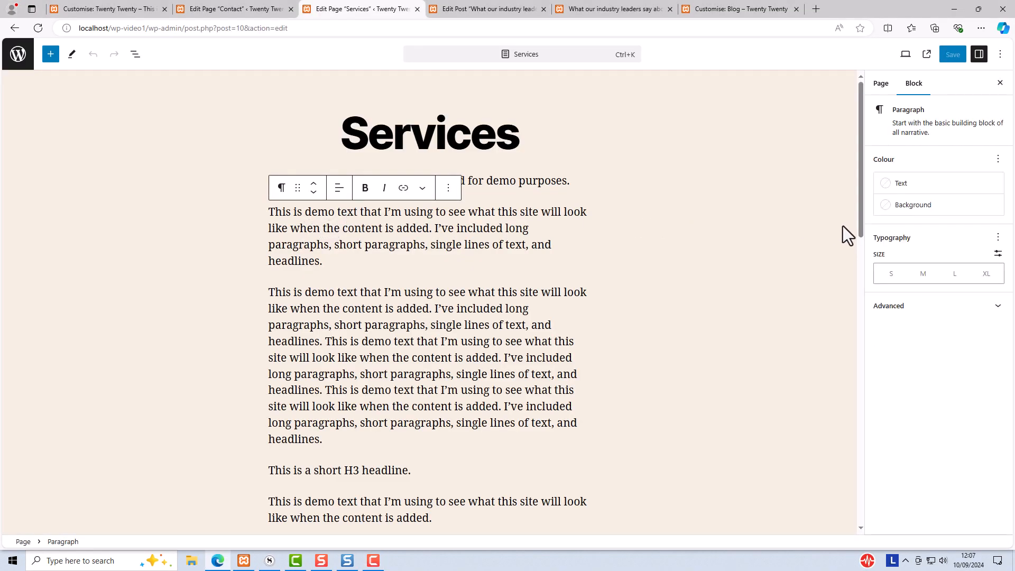
# Enable a drop cap on the first paragraph of the Services page and save the page
pyautogui.click(998, 239)
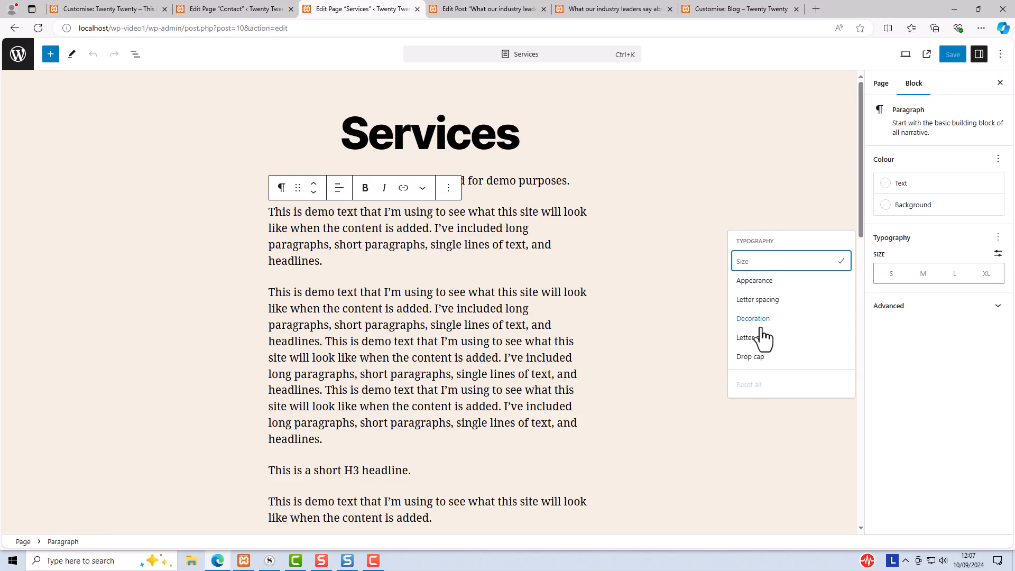
pyautogui.click(750, 356)
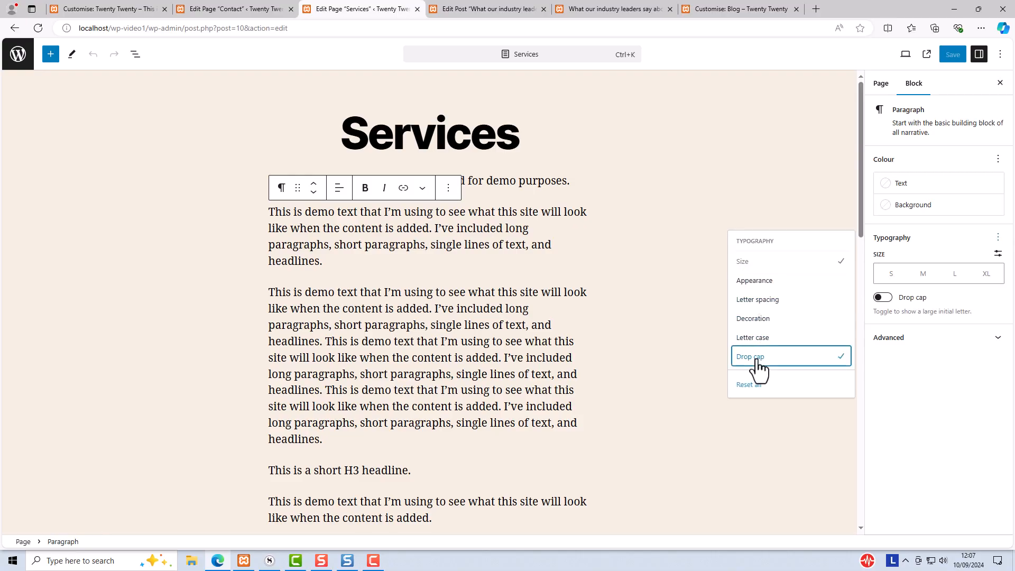
pyautogui.click(882, 297)
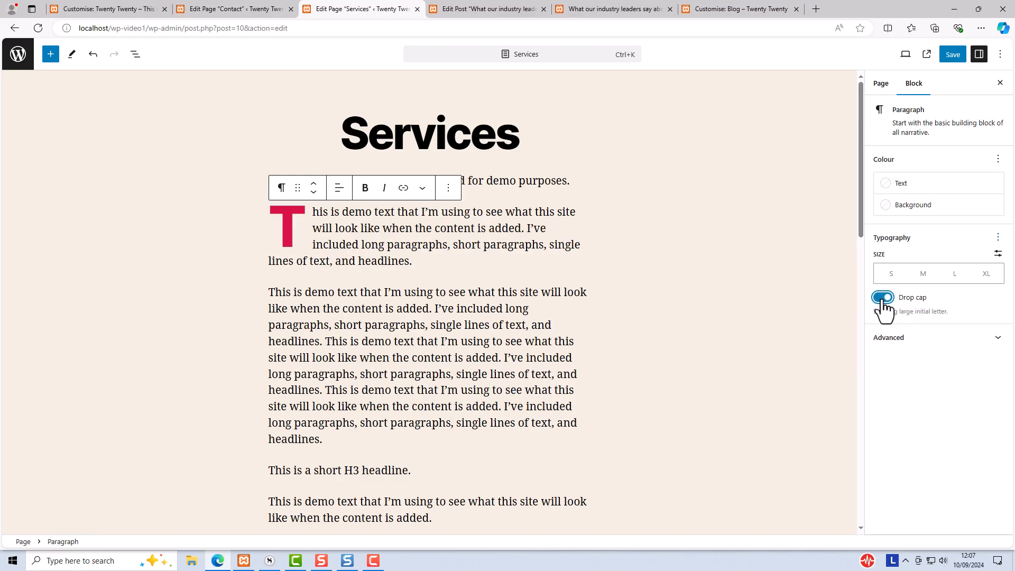
pyautogui.click(952, 55)
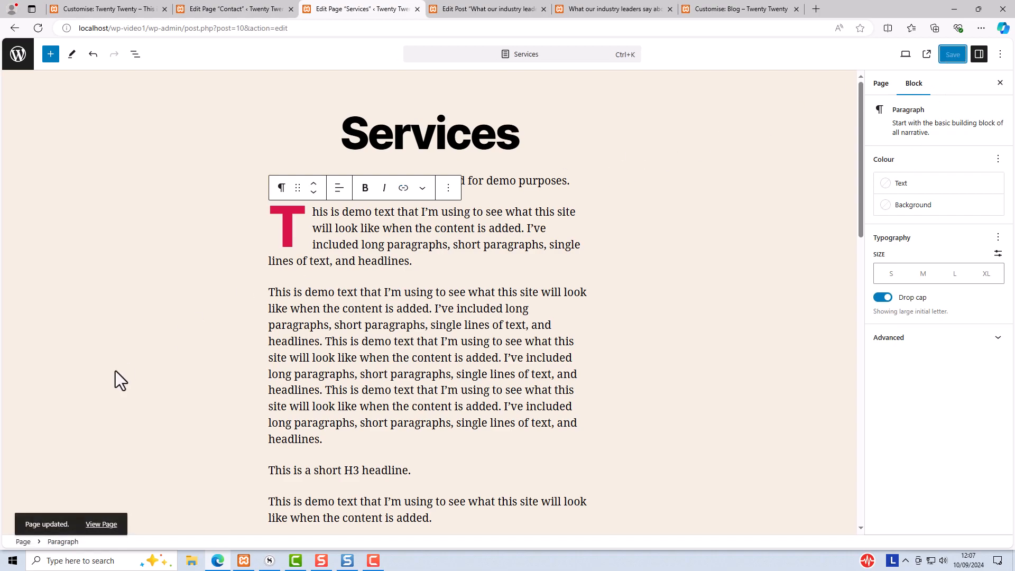
# View the updated Services page and scroll to the drop-cap paragraph
pyautogui.click(102, 527)
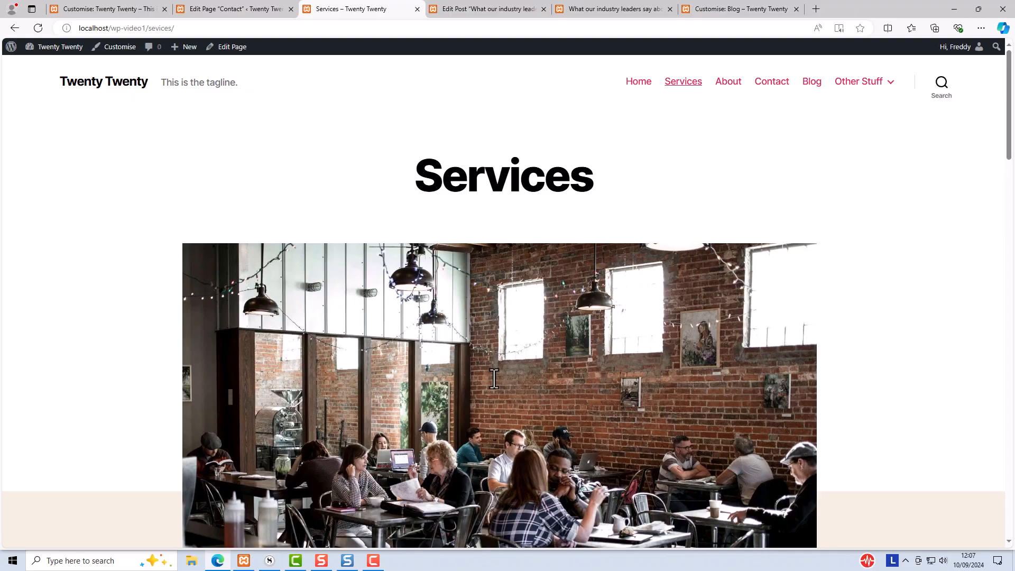
pyautogui.scroll(-7, 494, 379)
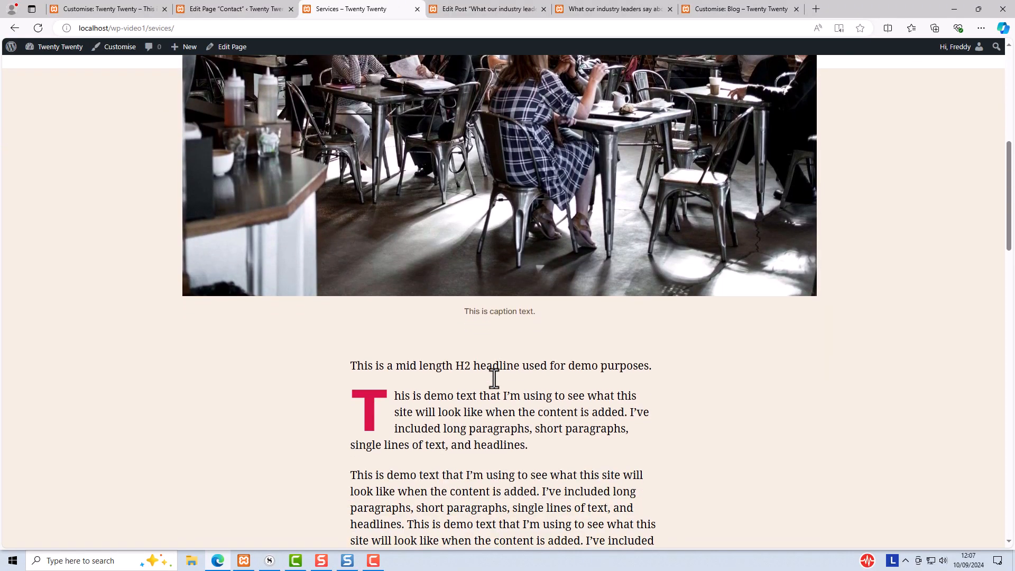